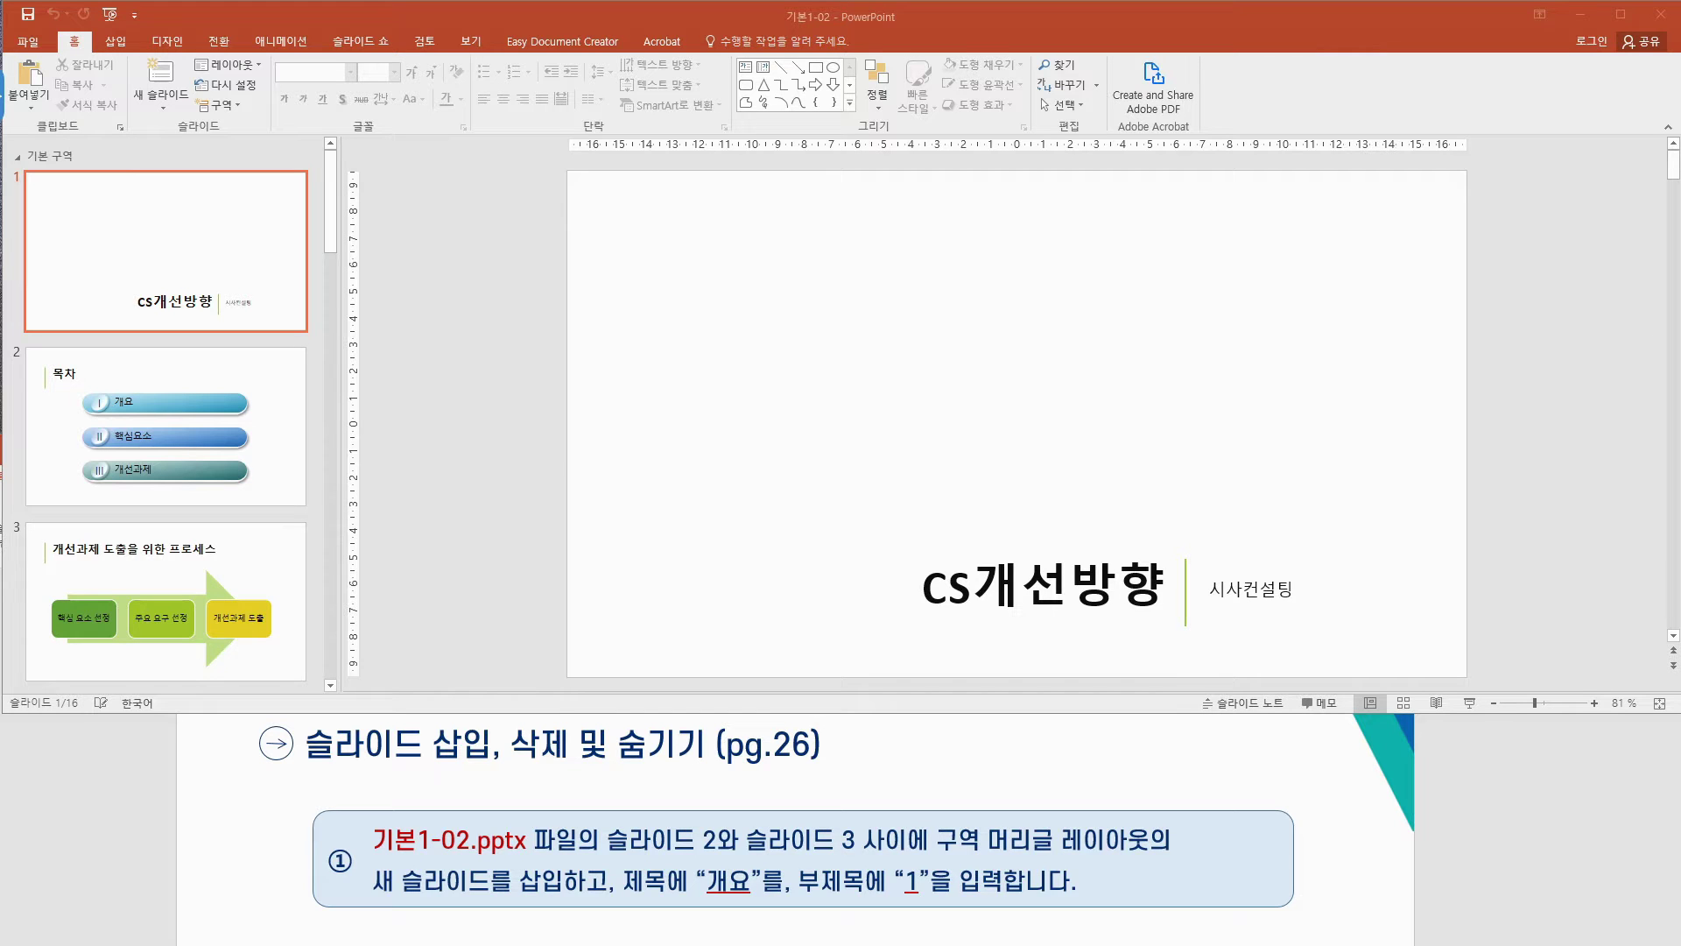
pyautogui.moveTo(935, 850)
pyautogui.mouseDown()
pyautogui.moveTo(1053, 849)
pyautogui.moveTo(1079, 828)
pyautogui.moveTo(1161, 856)
pyautogui.moveTo(1081, 861)
pyautogui.mouseUp()
pyautogui.moveTo(553, 892)
pyautogui.mouseDown()
pyautogui.moveTo(522, 877)
pyautogui.moveTo(577, 875)
pyautogui.moveTo(560, 893)
pyautogui.mouseUp()
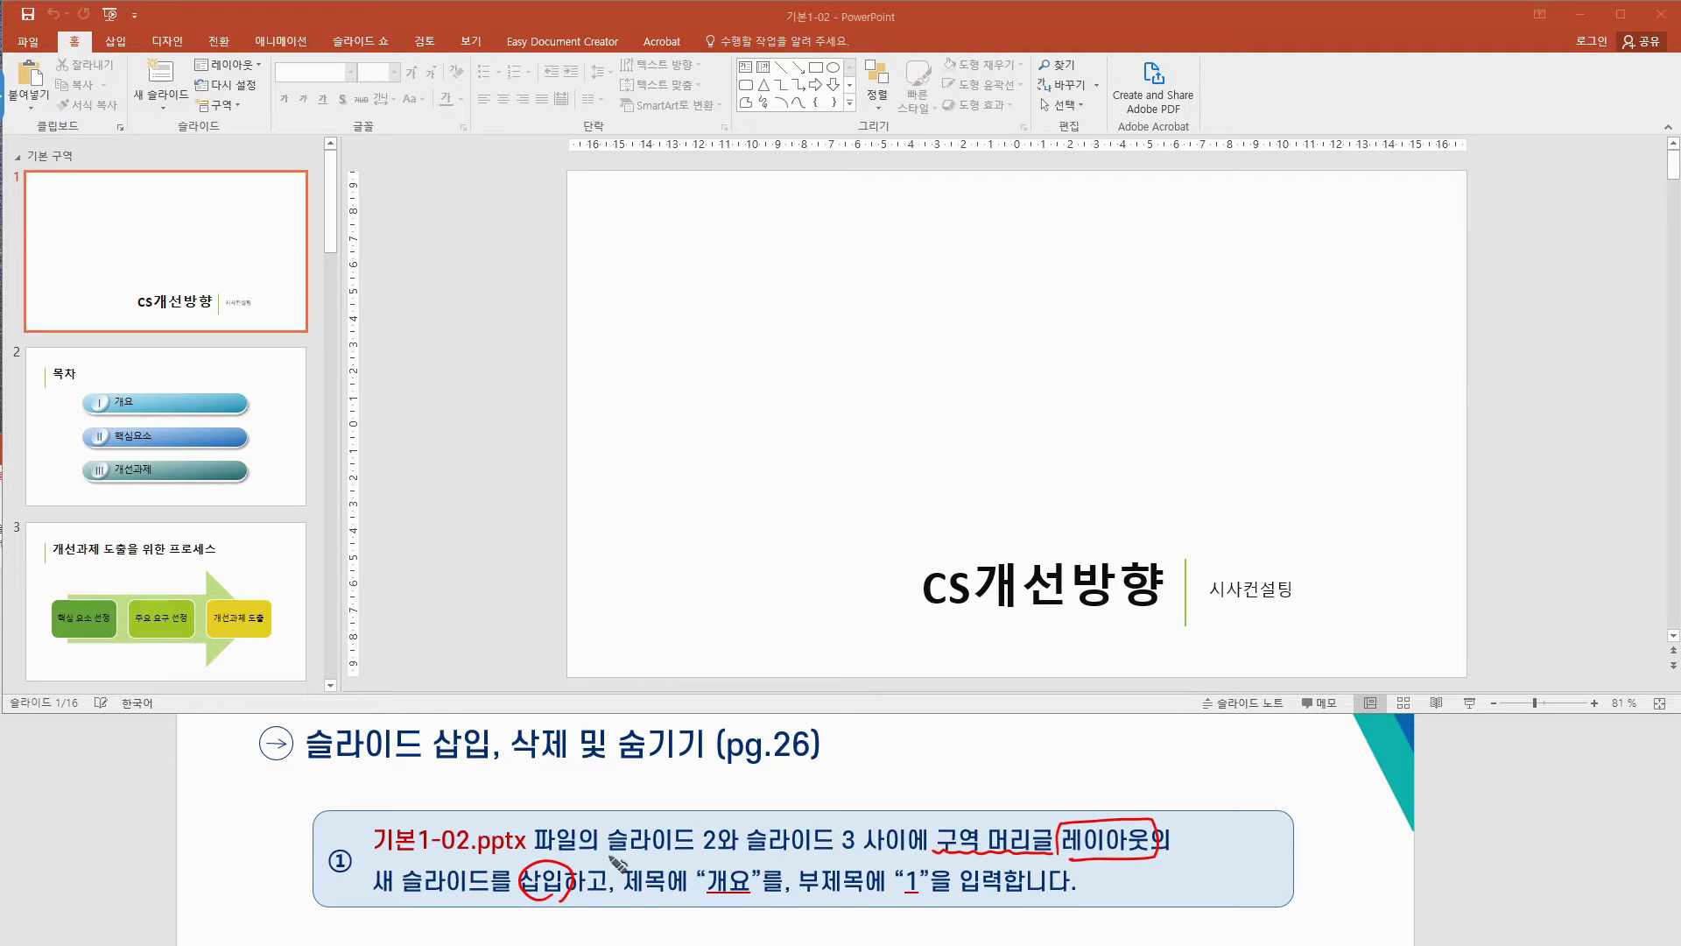
pyautogui.moveTo(601, 855); pyautogui.dragTo(883, 855)
pyautogui.moveTo(664, 795)
pyautogui.mouseDown()
pyautogui.moveTo(655, 823)
pyautogui.moveTo(691, 808)
pyautogui.moveTo(694, 821)
pyautogui.moveTo(706, 800)
pyautogui.mouseUp()
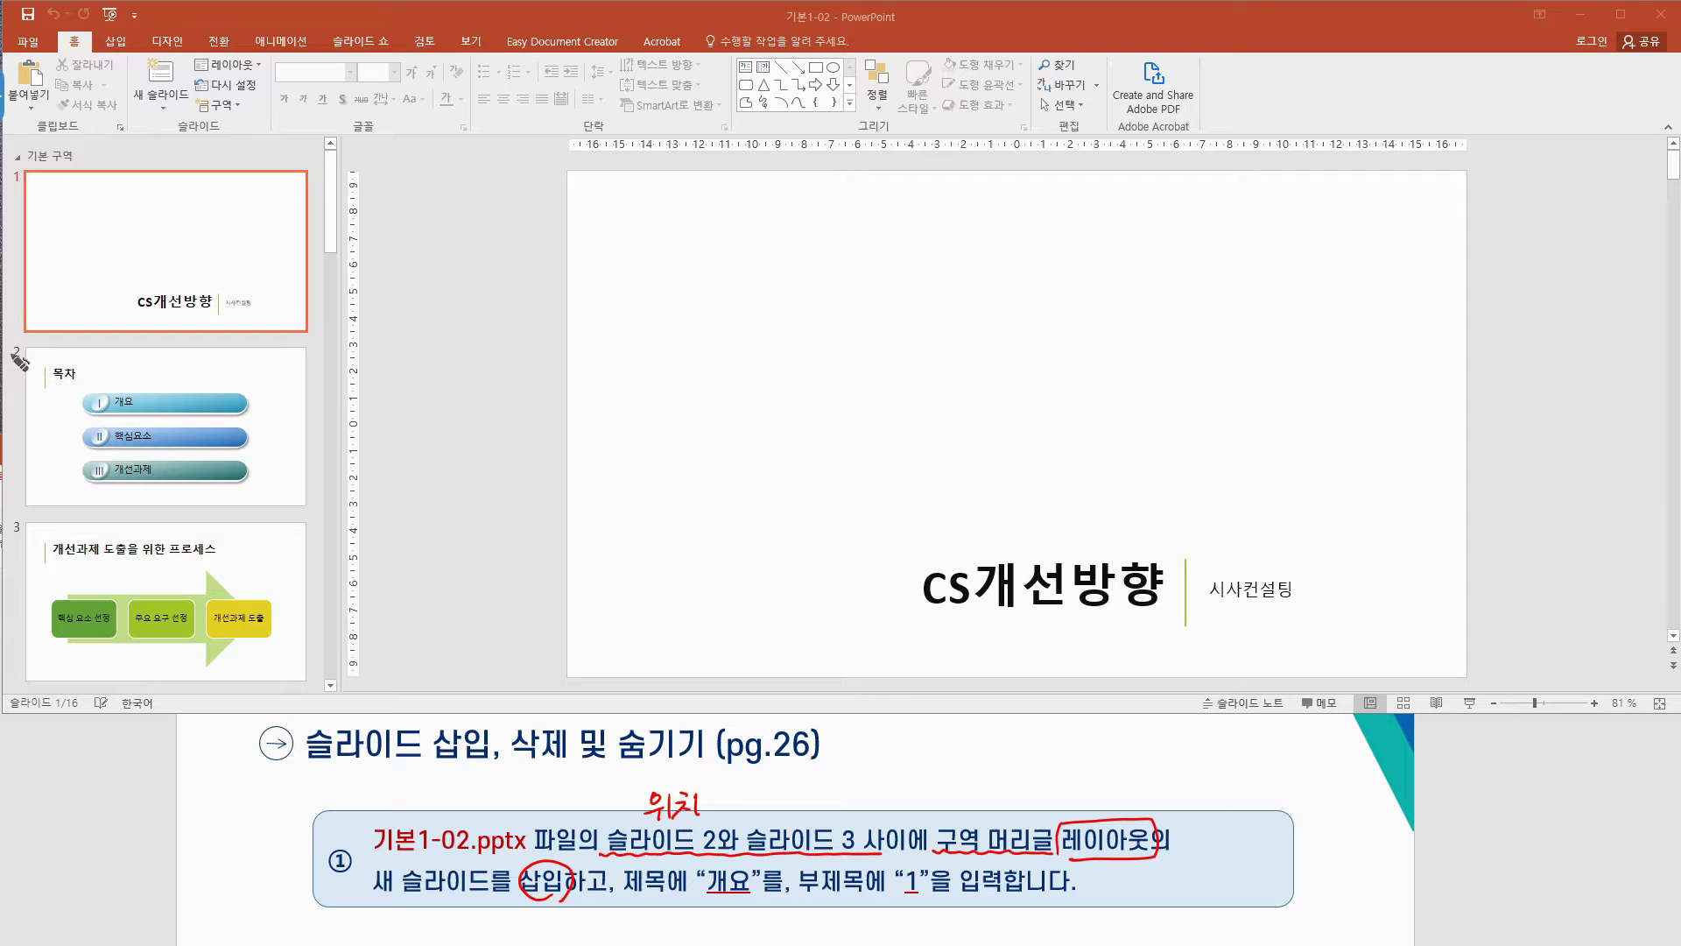
pyautogui.moveTo(30, 341); pyautogui.dragTo(32, 360)
pyautogui.moveTo(29, 545); pyautogui.dragTo(30, 526)
pyautogui.moveTo(331, 488)
pyautogui.mouseDown()
pyautogui.moveTo(302, 515)
pyautogui.moveTo(336, 534)
pyautogui.mouseUp()
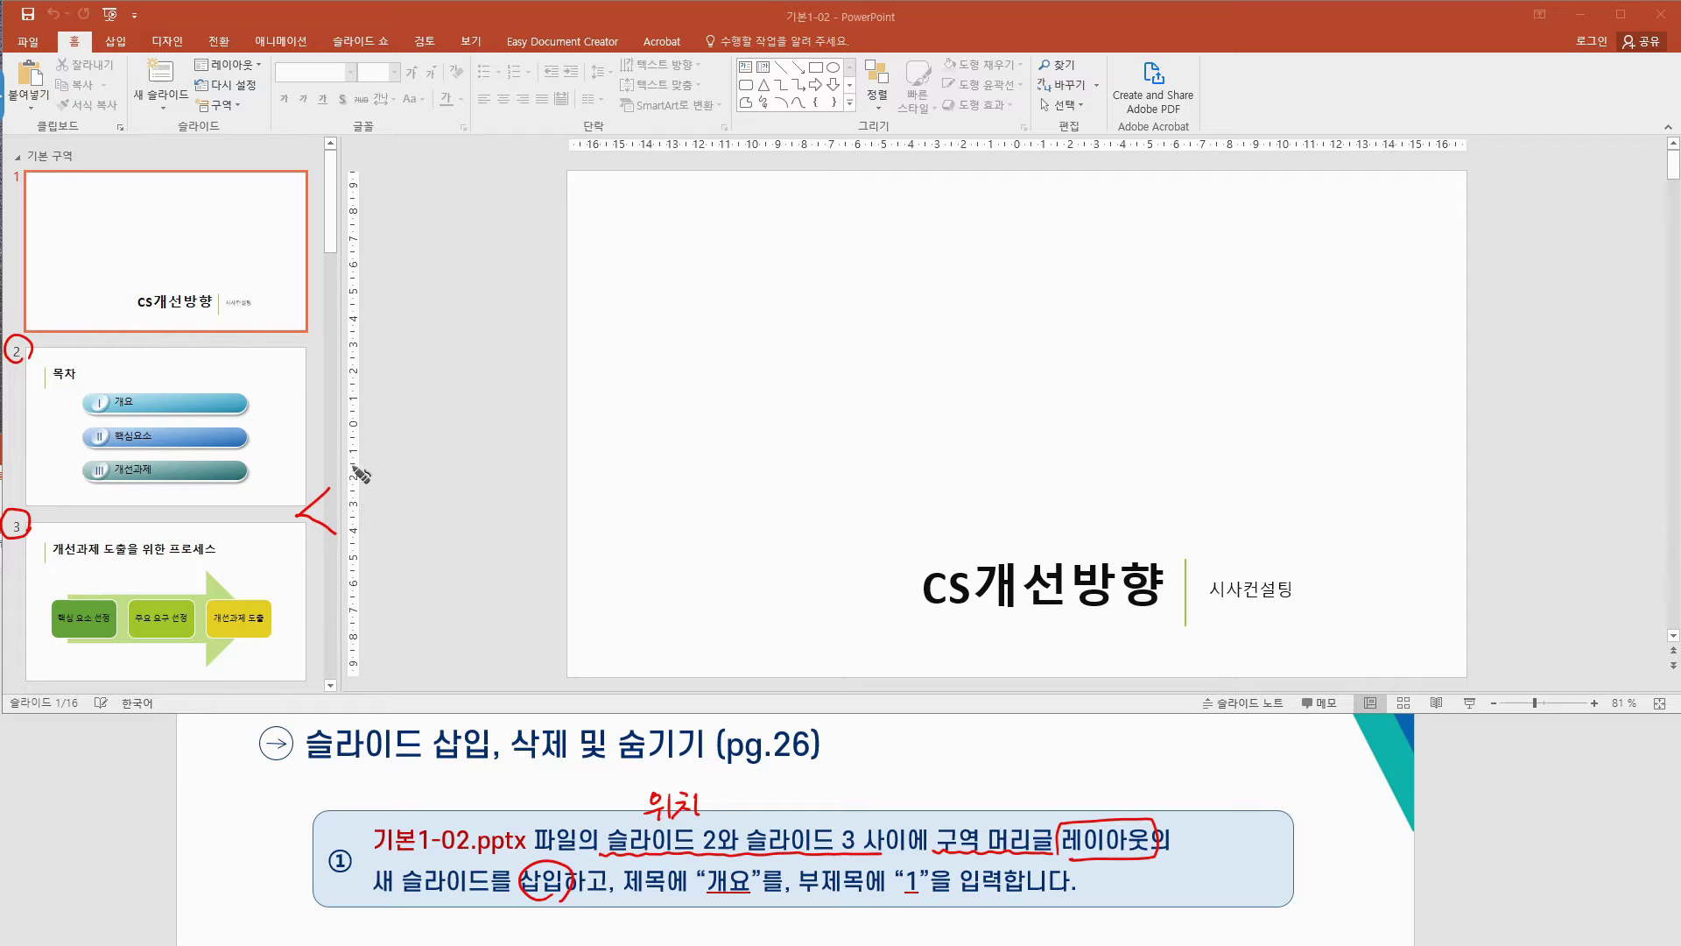
pyautogui.moveTo(429, 217)
pyautogui.mouseDown()
pyautogui.moveTo(562, 230)
pyautogui.moveTo(614, 210)
pyautogui.mouseUp()
pyautogui.moveTo(622, 199)
pyautogui.mouseDown()
pyautogui.moveTo(676, 229)
pyautogui.moveTo(686, 207)
pyautogui.moveTo(708, 220)
pyautogui.moveTo(741, 198)
pyautogui.moveTo(747, 219)
pyautogui.moveTo(810, 205)
pyautogui.moveTo(823, 223)
pyautogui.moveTo(842, 185)
pyautogui.moveTo(867, 214)
pyautogui.moveTo(1000, 198)
pyautogui.mouseUp()
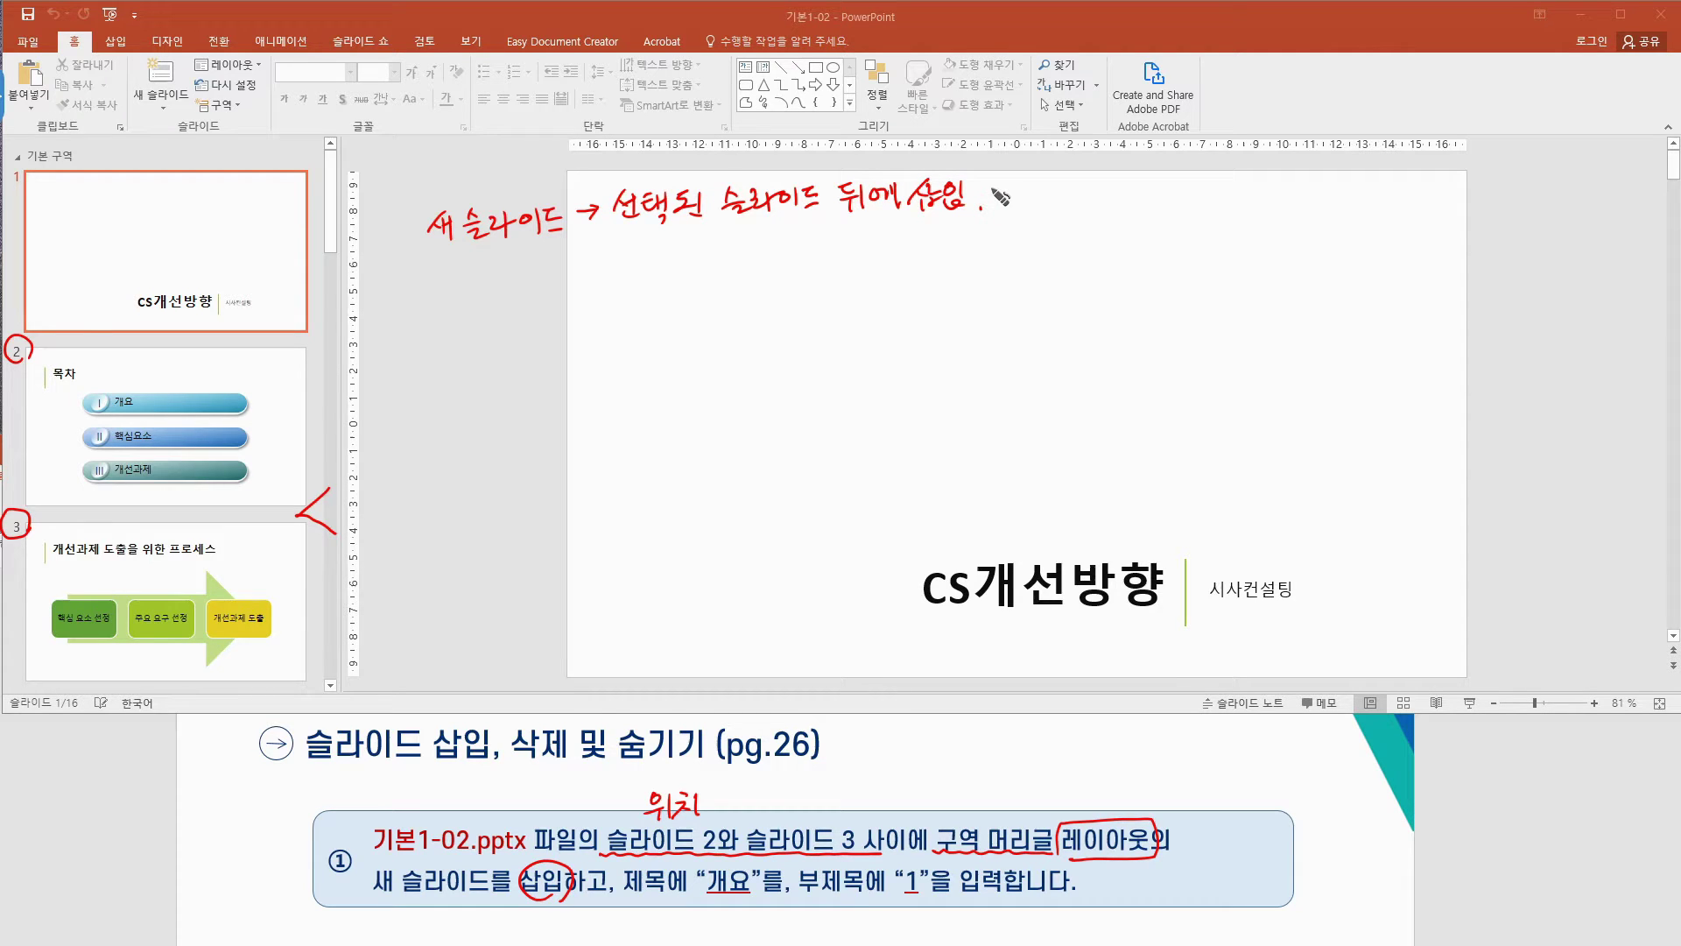
pyautogui.moveTo(418, 234)
pyautogui.mouseDown()
pyautogui.moveTo(405, 230)
pyautogui.moveTo(423, 219)
pyautogui.mouseUp()
pyautogui.moveTo(714, 832); pyautogui.dragTo(725, 854)
pyautogui.moveTo(854, 827)
pyautogui.mouseDown()
pyautogui.moveTo(862, 854)
pyautogui.moveTo(869, 823)
pyautogui.moveTo(911, 858)
pyautogui.mouseUp()
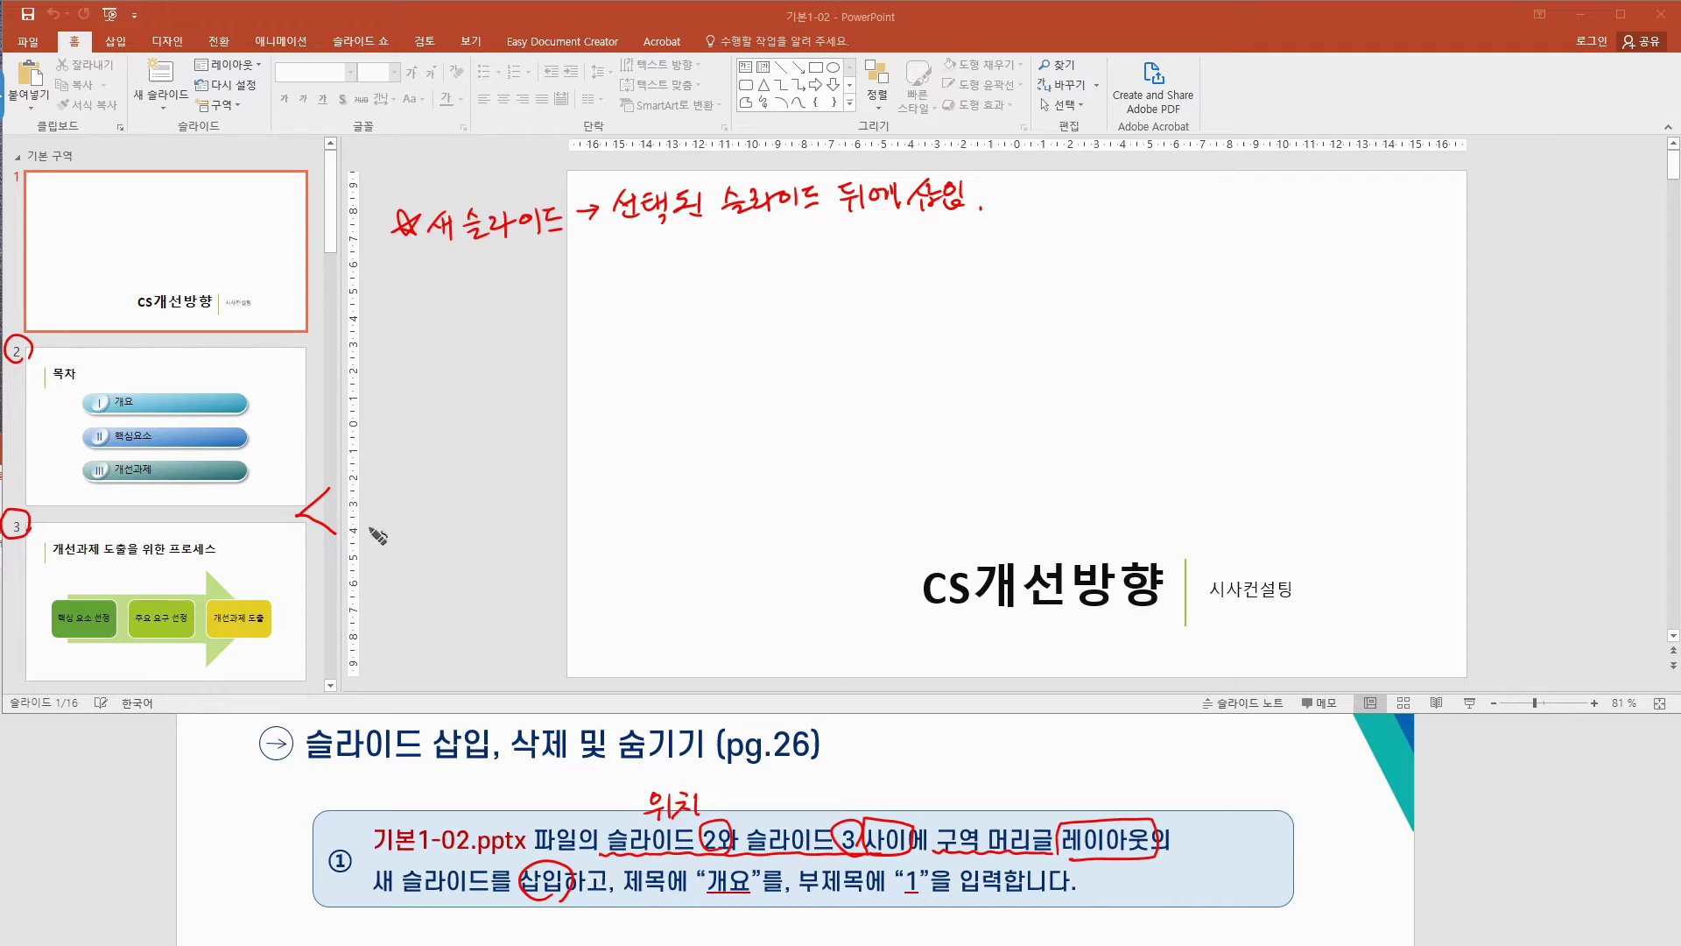
pyautogui.moveTo(274, 376); pyautogui.dragTo(290, 372)
# Step: Insert a new slide with the 구역 머리글 layout after slide 2
pyautogui.click(158, 404)
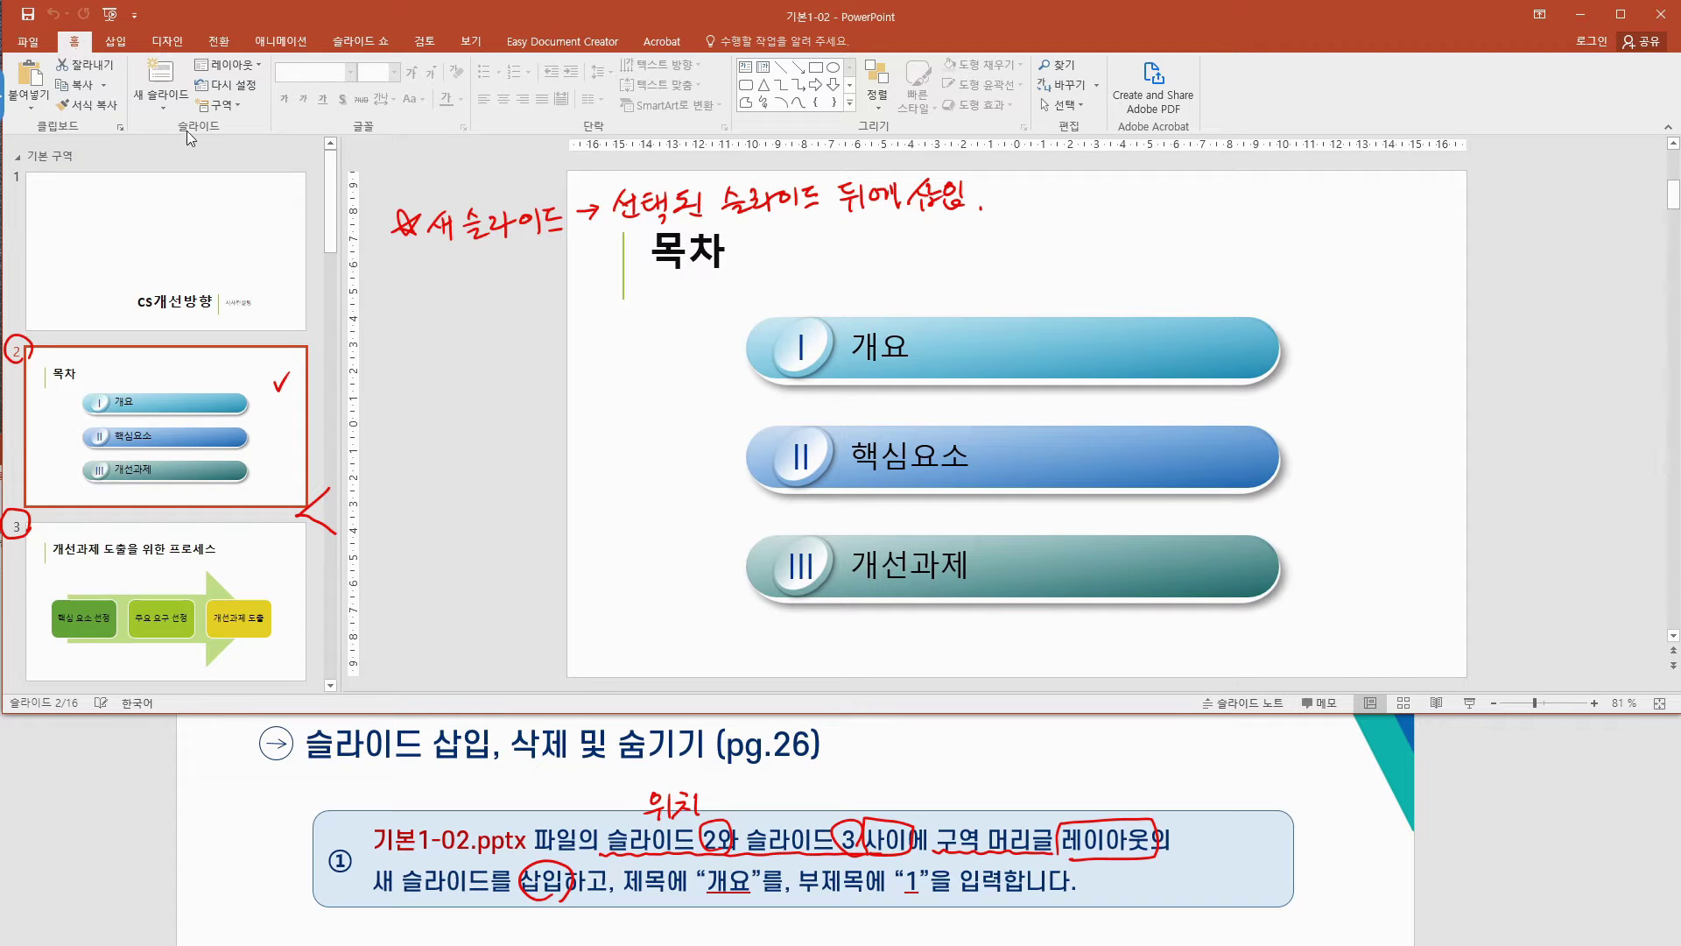
pyautogui.click(153, 98)
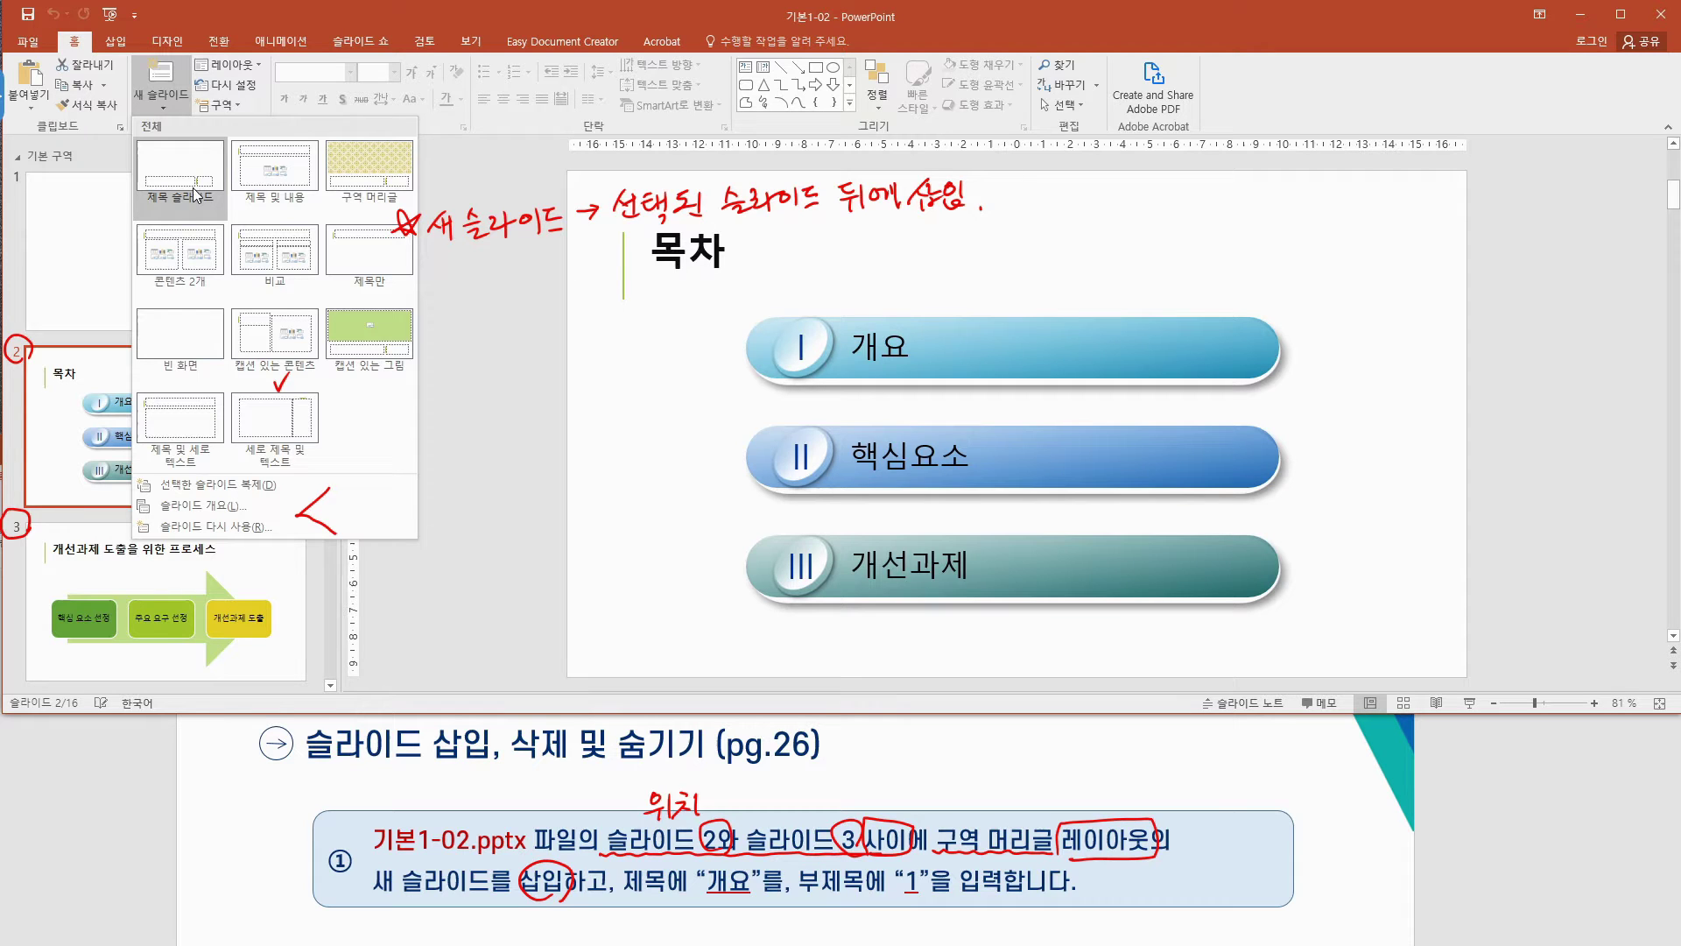
pyautogui.click(367, 173)
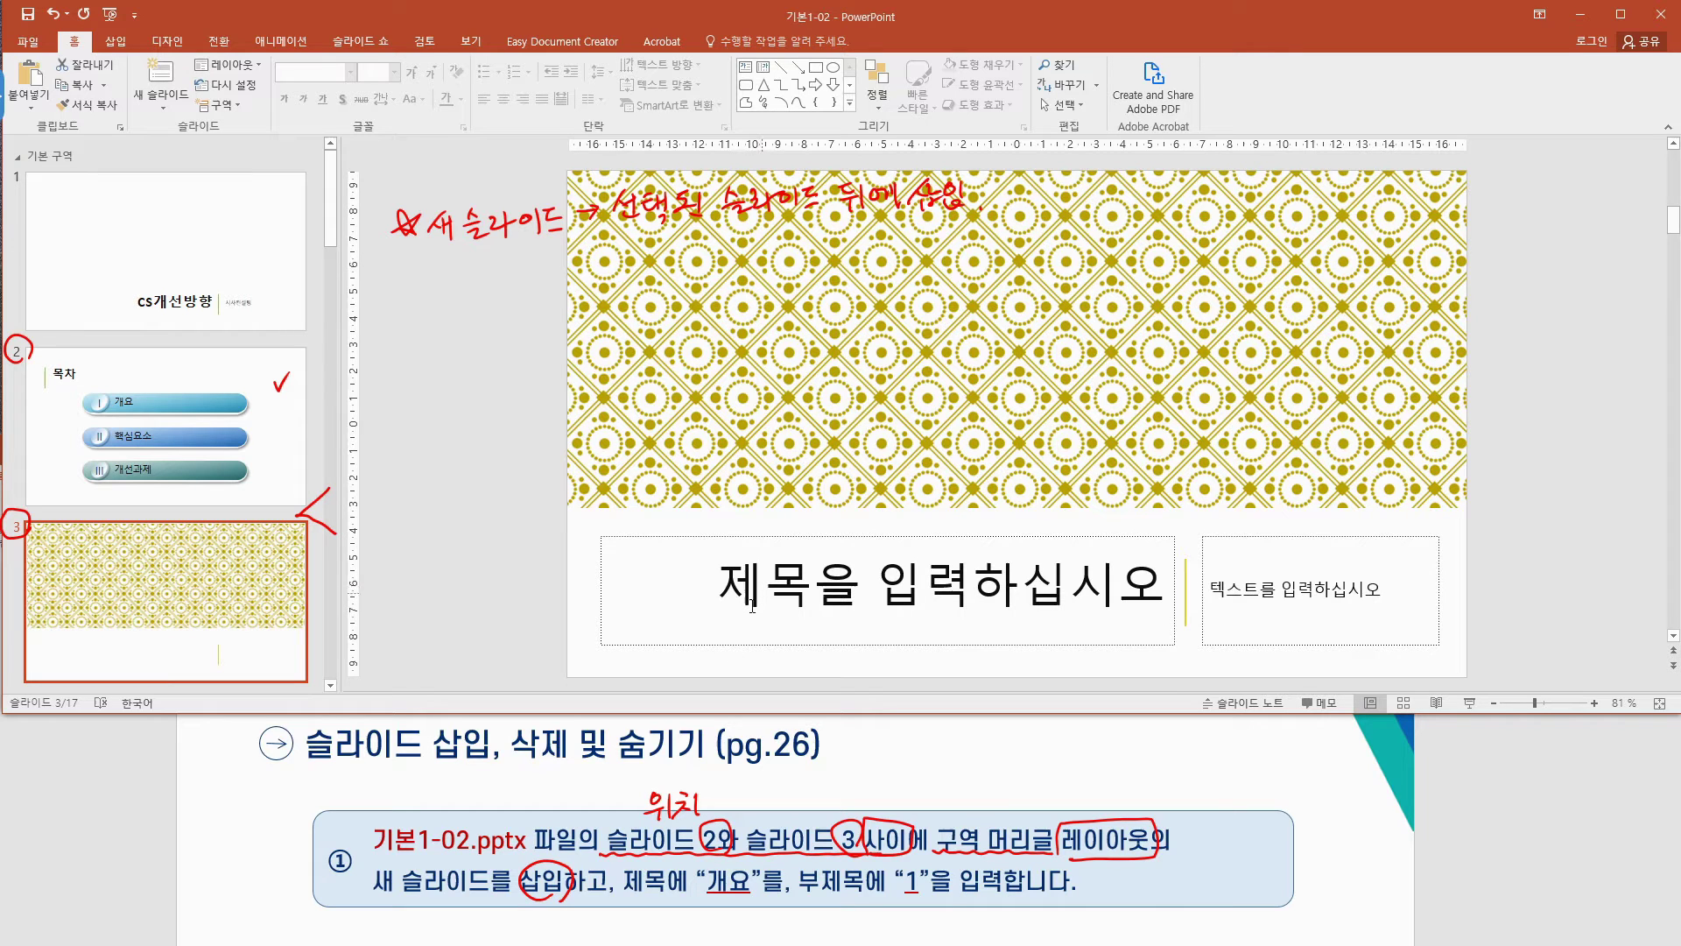
# Step: Enter "개요" as the title and "1" as the subtitle text on the new section header slide
pyautogui.click(781, 582)
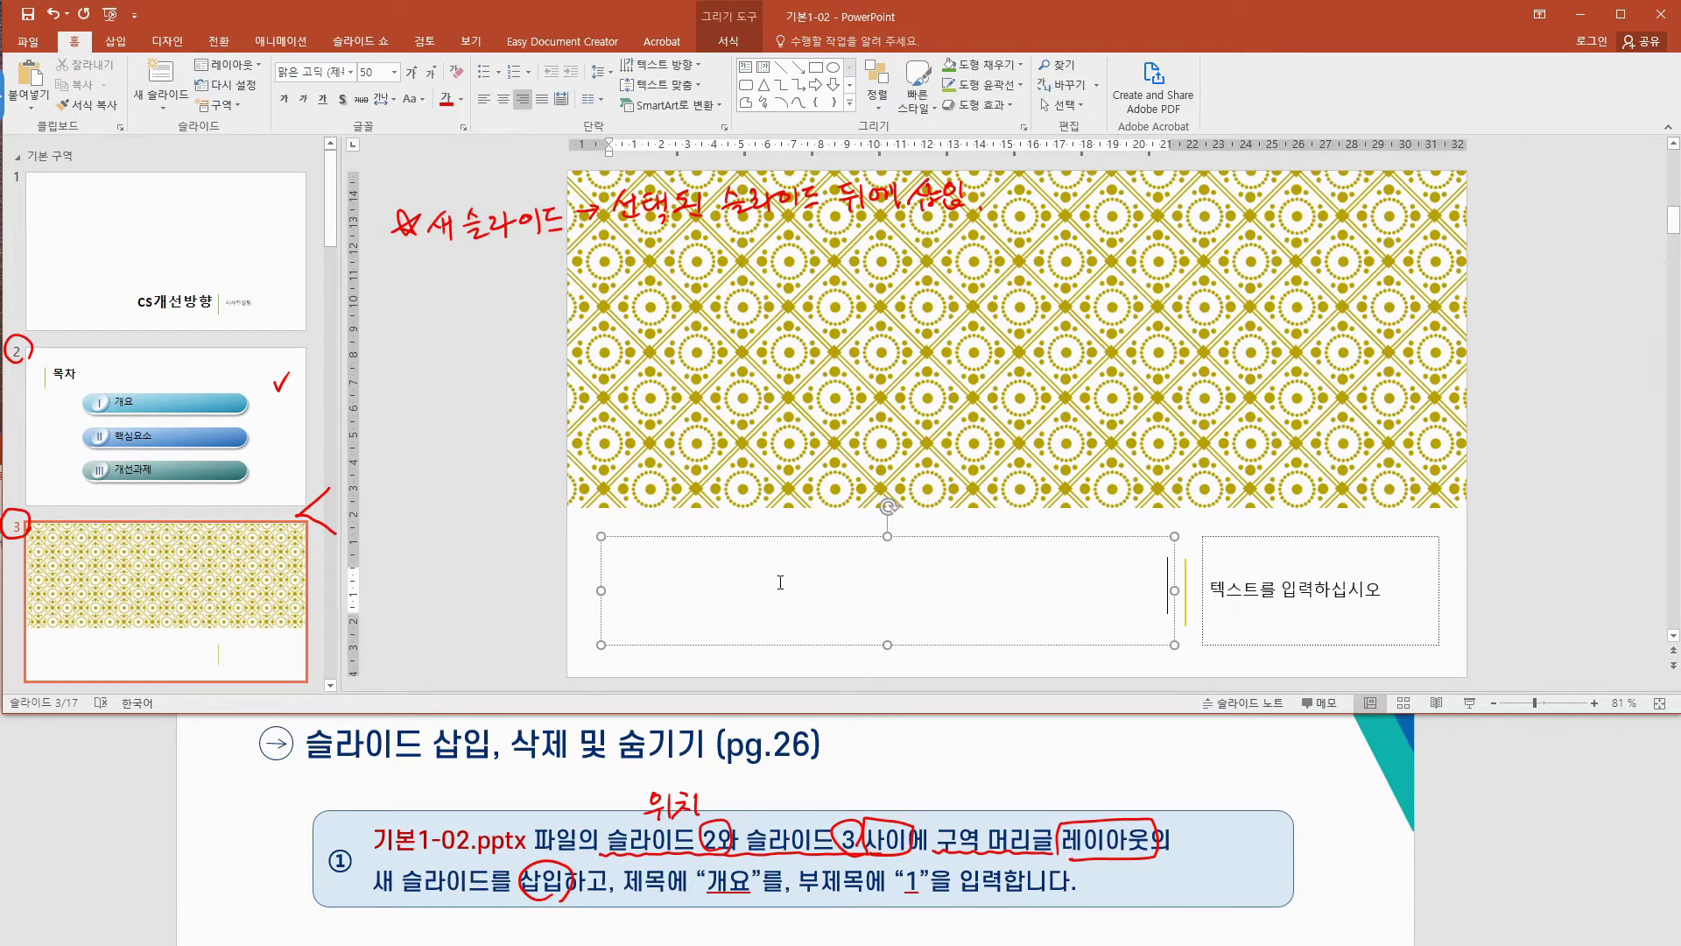
pyautogui.write('개요')
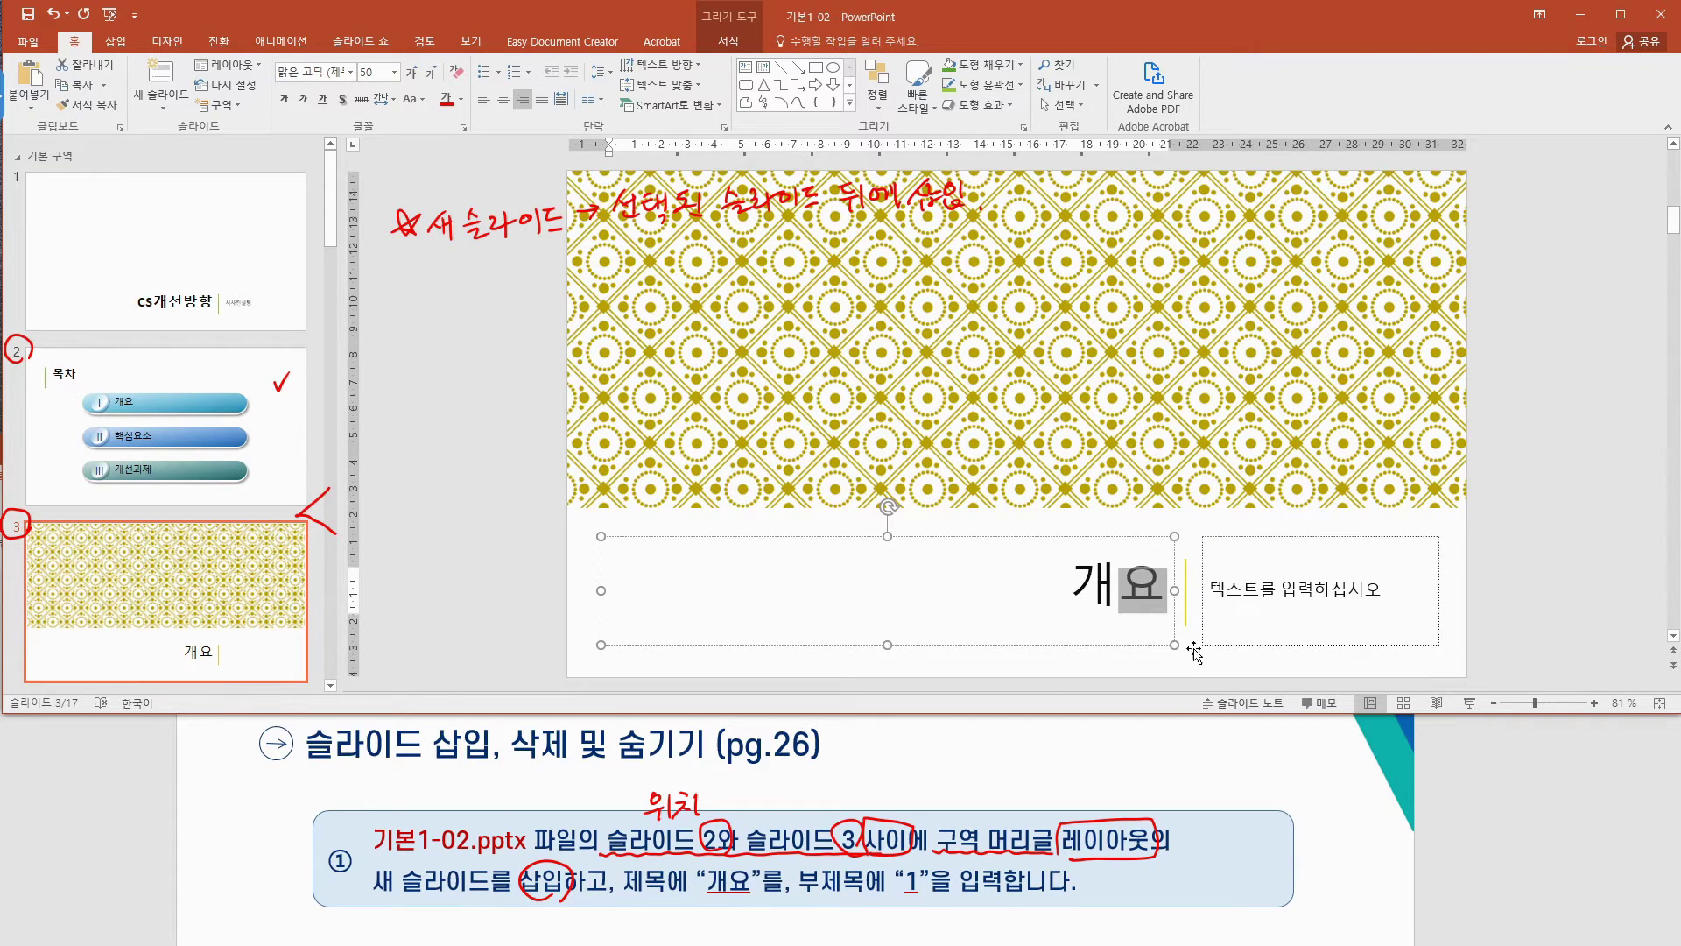
pyautogui.click(1283, 593)
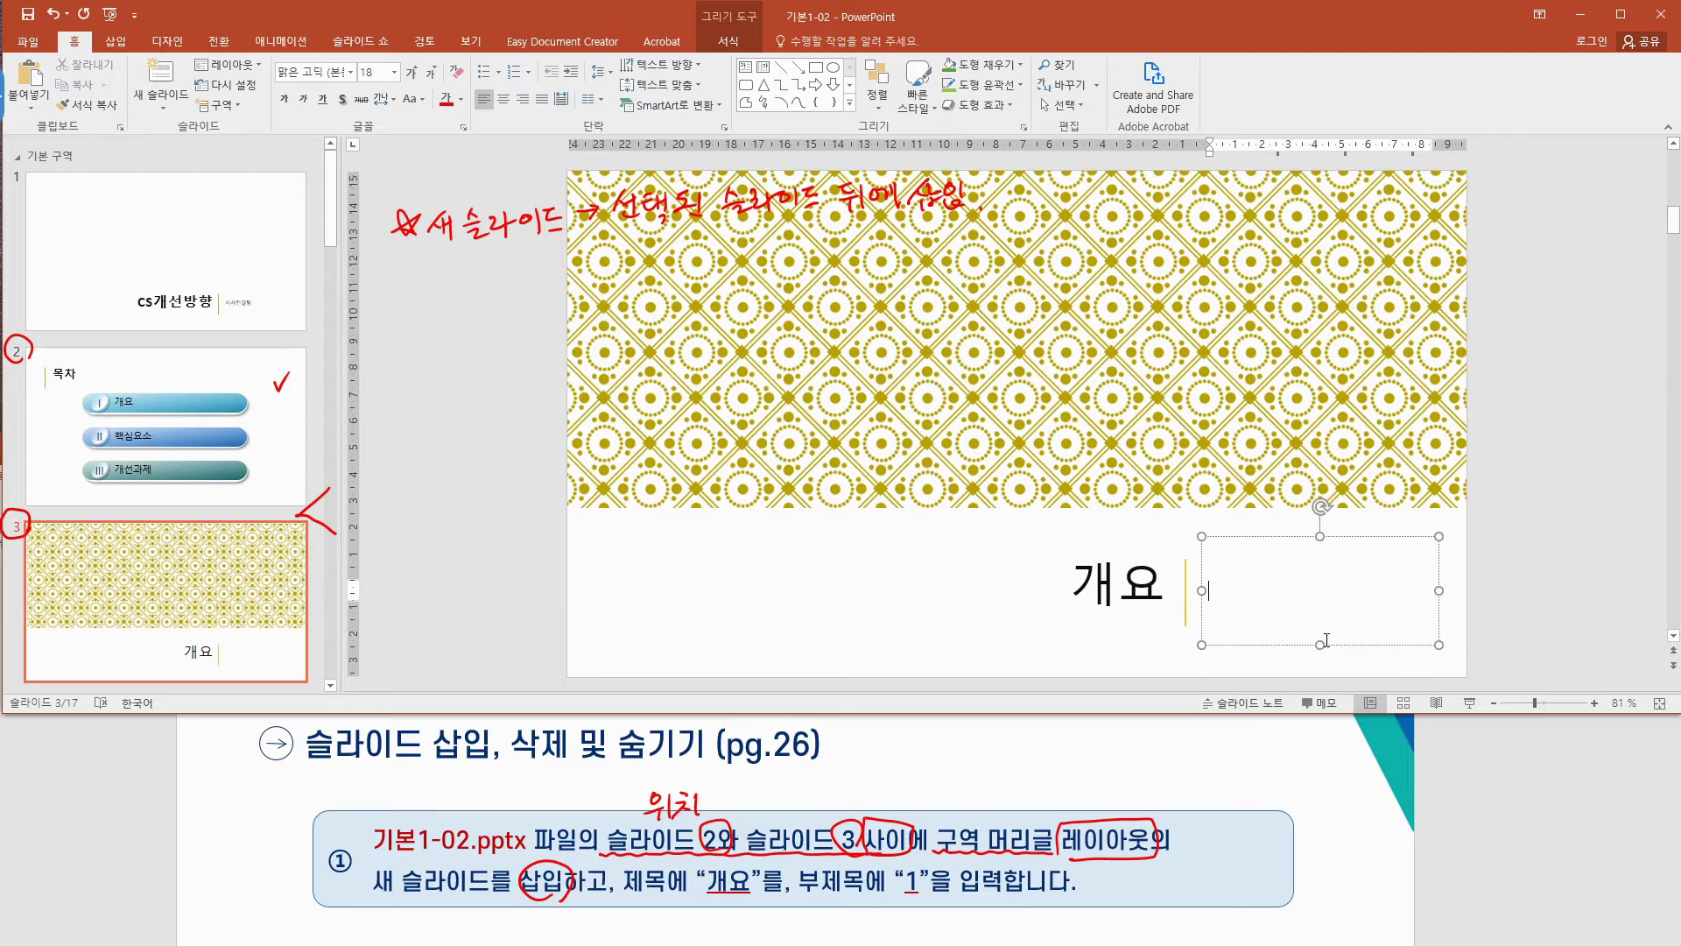
pyautogui.write('1')
pyautogui.click(1510, 594)
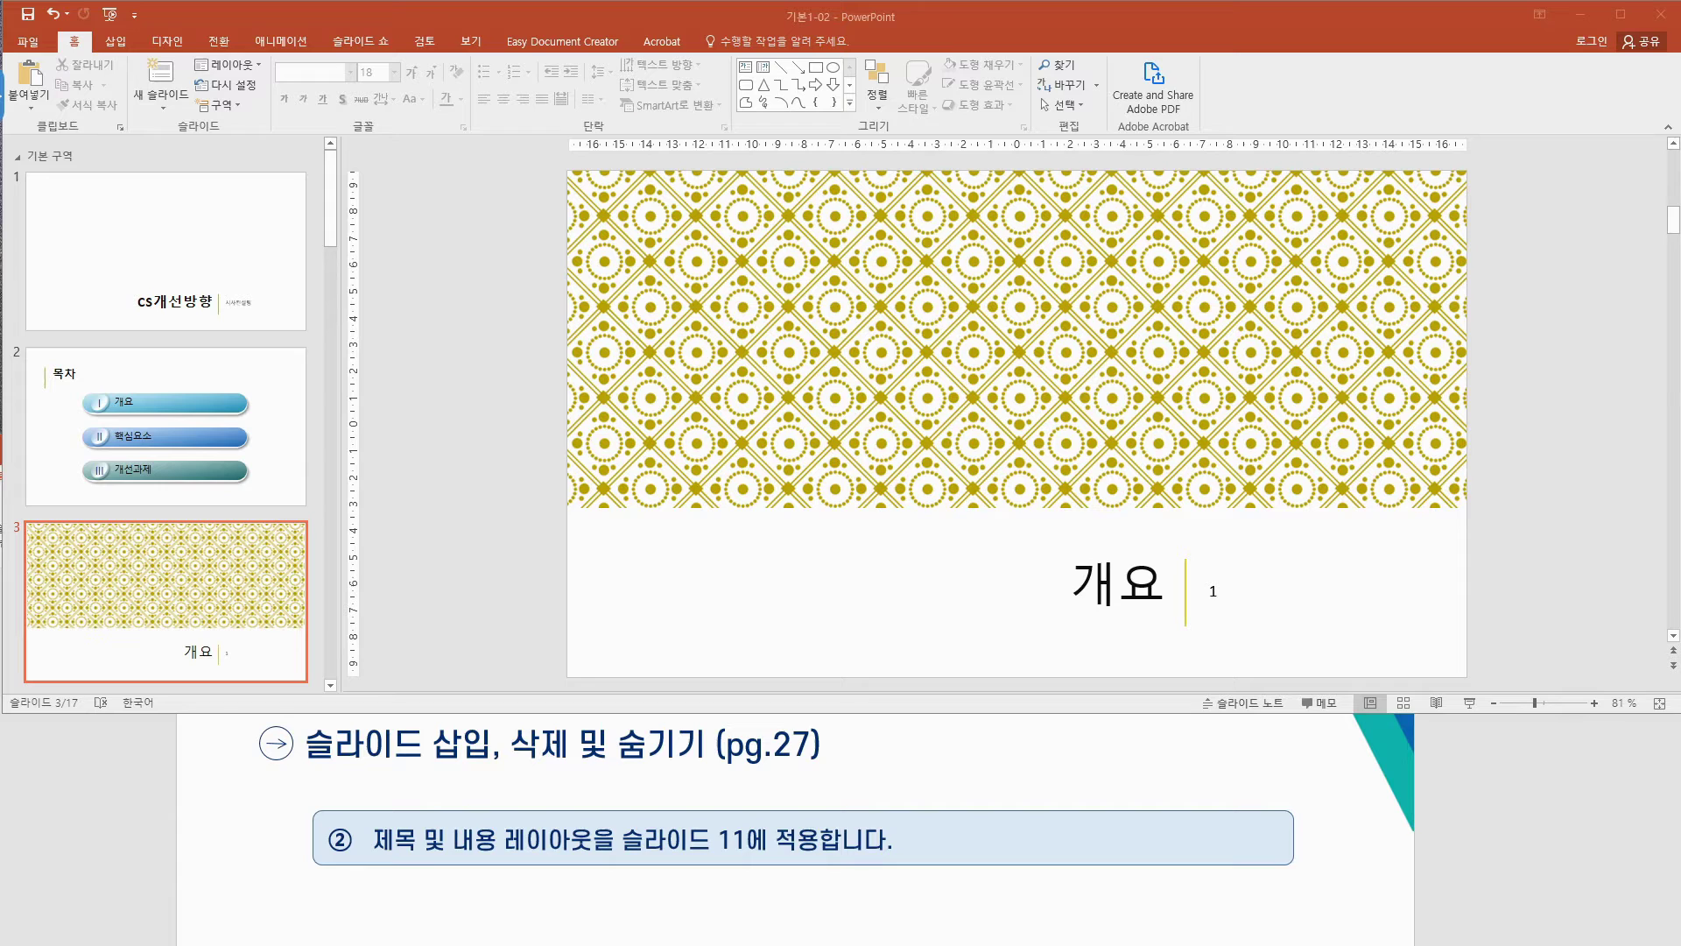
pyautogui.moveTo(800, 859); pyautogui.dragTo(838, 834)
pyautogui.moveTo(617, 852); pyautogui.dragTo(801, 860)
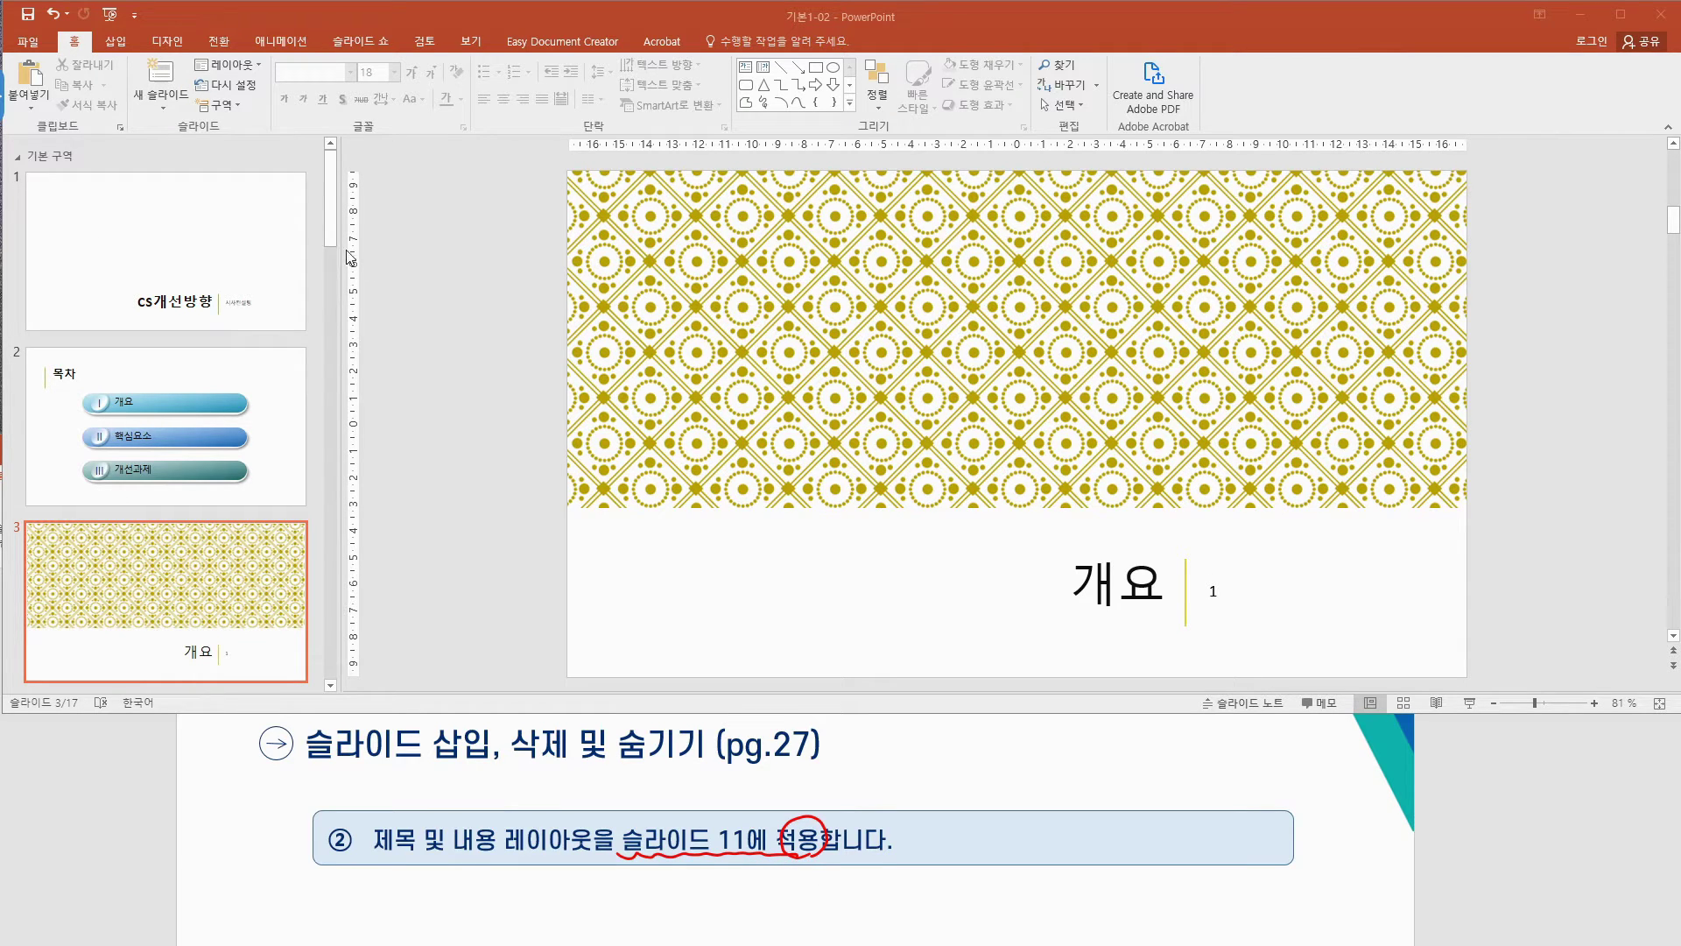
pyautogui.scroll(-12, 213, 364)
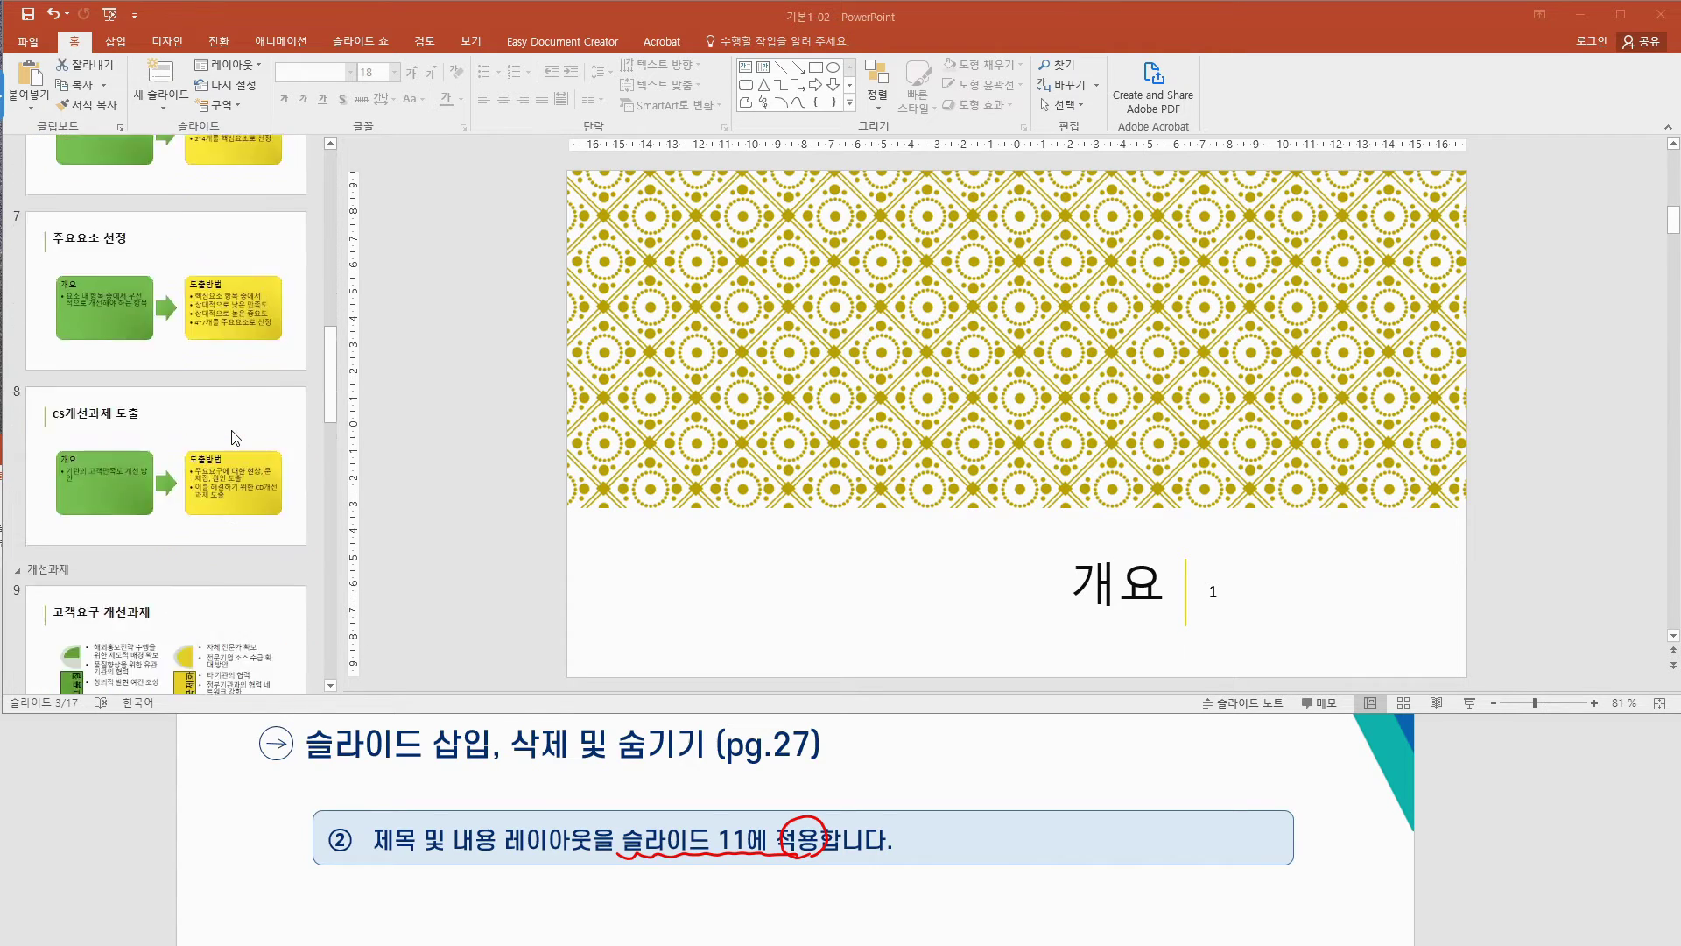
pyautogui.scroll(-3, 235, 439)
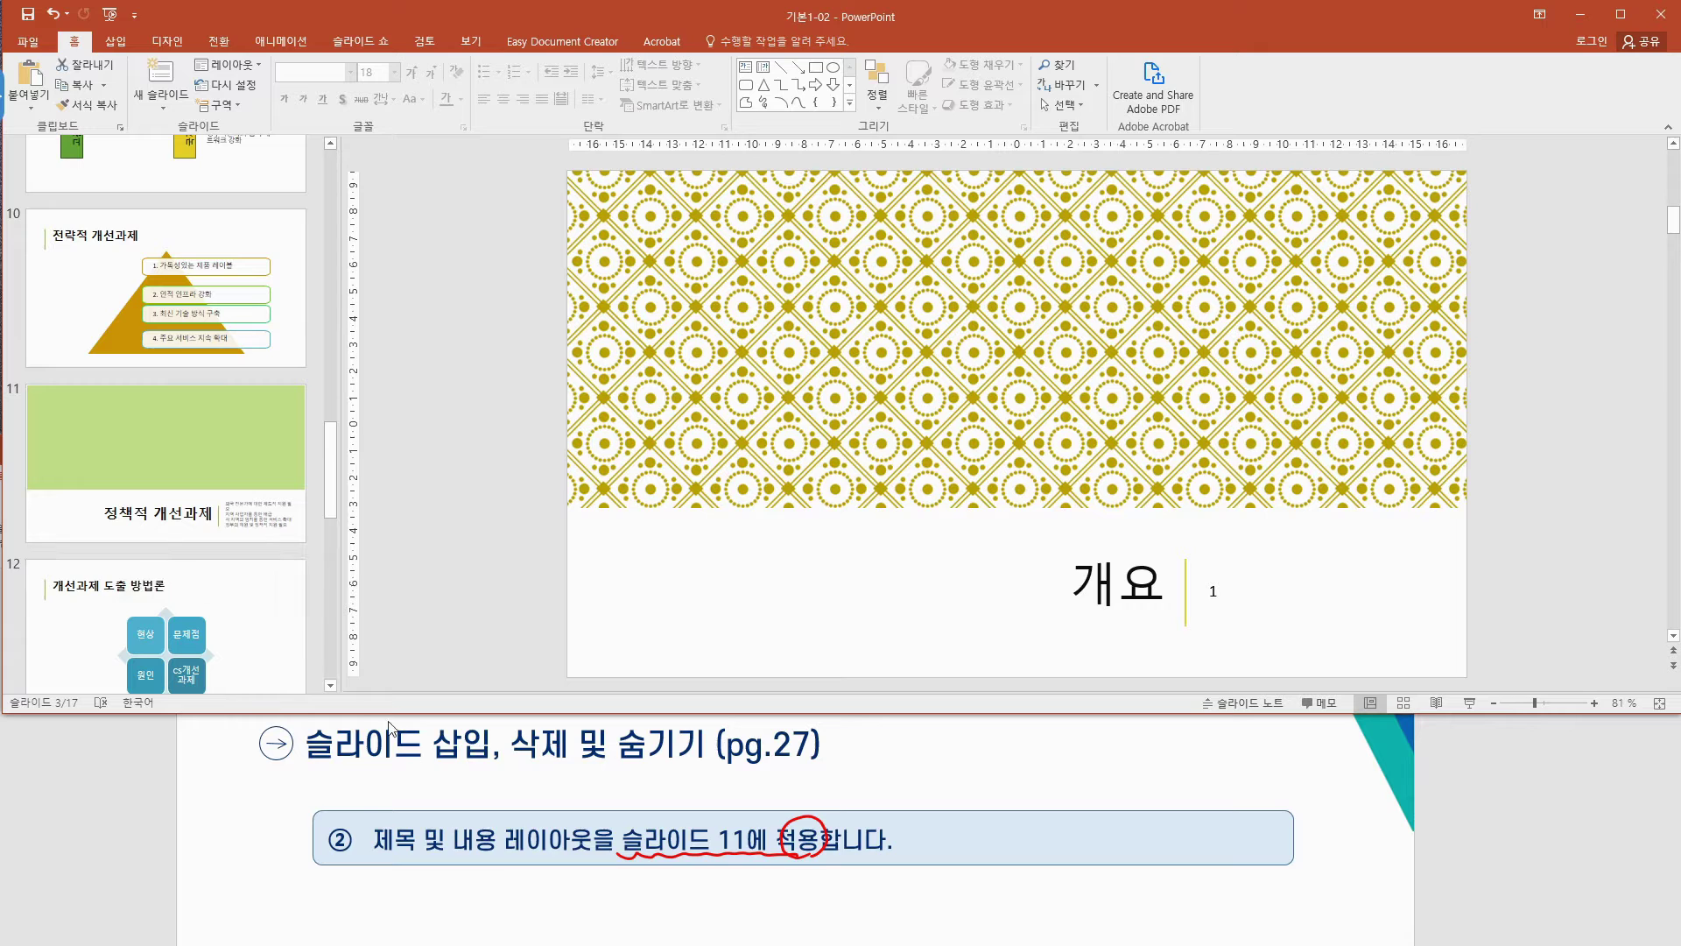
pyautogui.moveTo(823, 815); pyautogui.dragTo(856, 795)
pyautogui.moveTo(843, 795); pyautogui.dragTo(872, 801)
pyautogui.moveTo(872, 791); pyautogui.dragTo(936, 800)
pyautogui.click(935, 802)
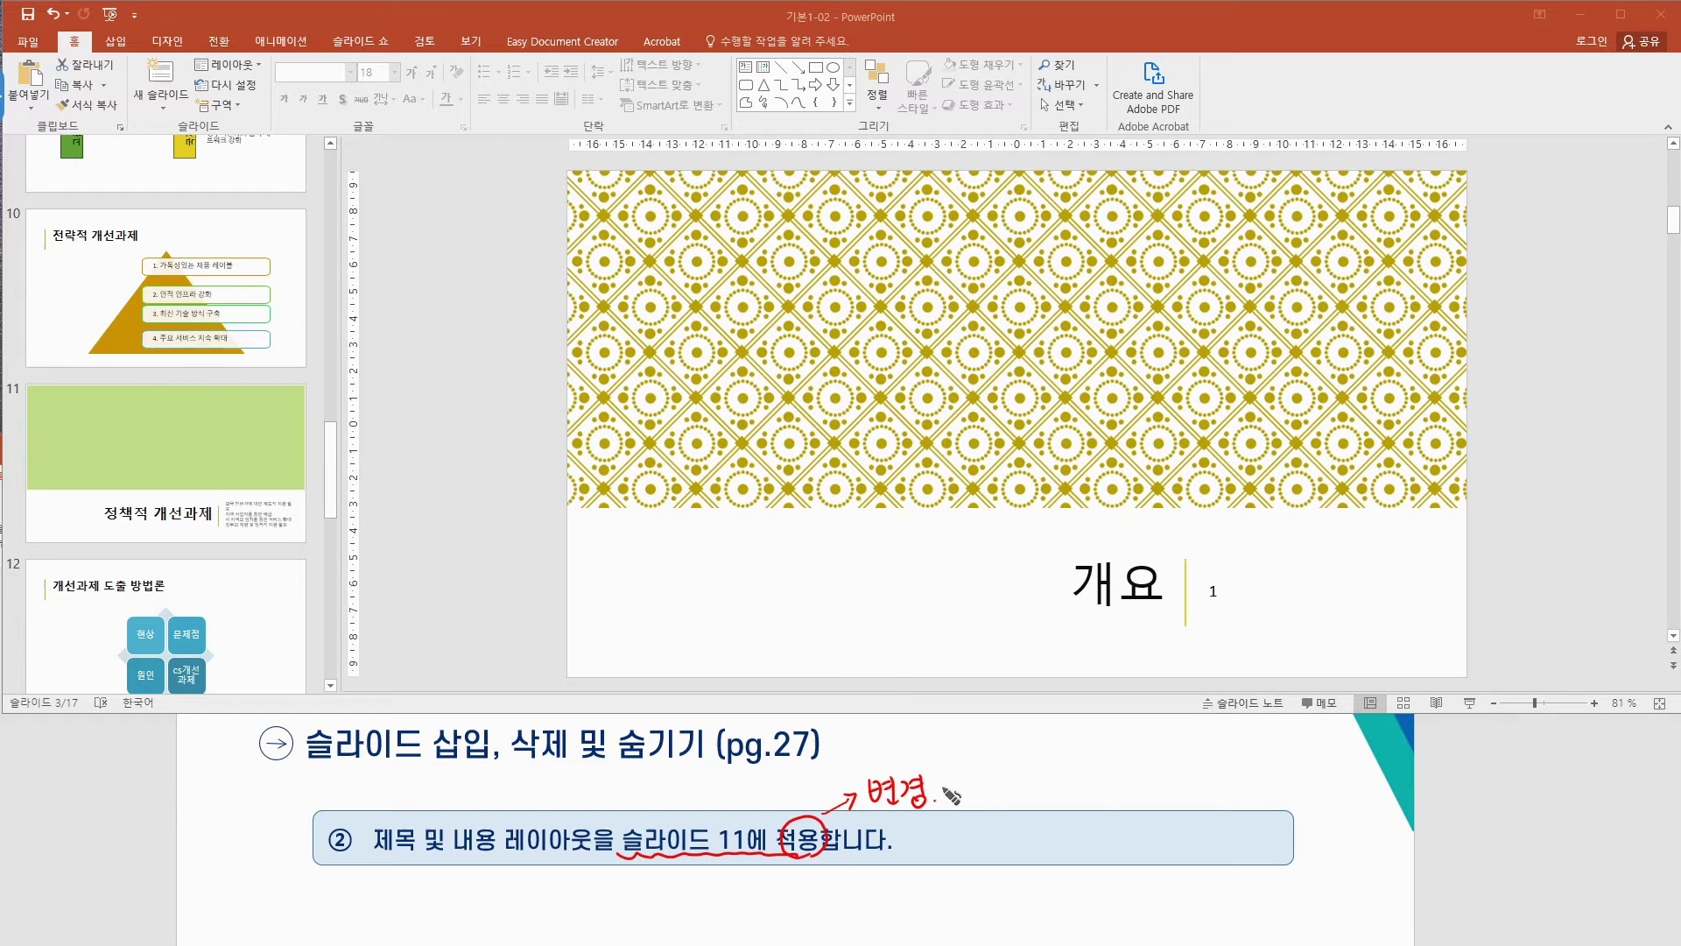
pyautogui.moveTo(369, 862)
pyautogui.mouseDown()
pyautogui.moveTo(368, 832)
pyautogui.moveTo(436, 823)
pyautogui.moveTo(510, 821)
pyautogui.moveTo(509, 863)
pyautogui.moveTo(438, 865)
pyautogui.moveTo(511, 848)
pyautogui.mouseUp()
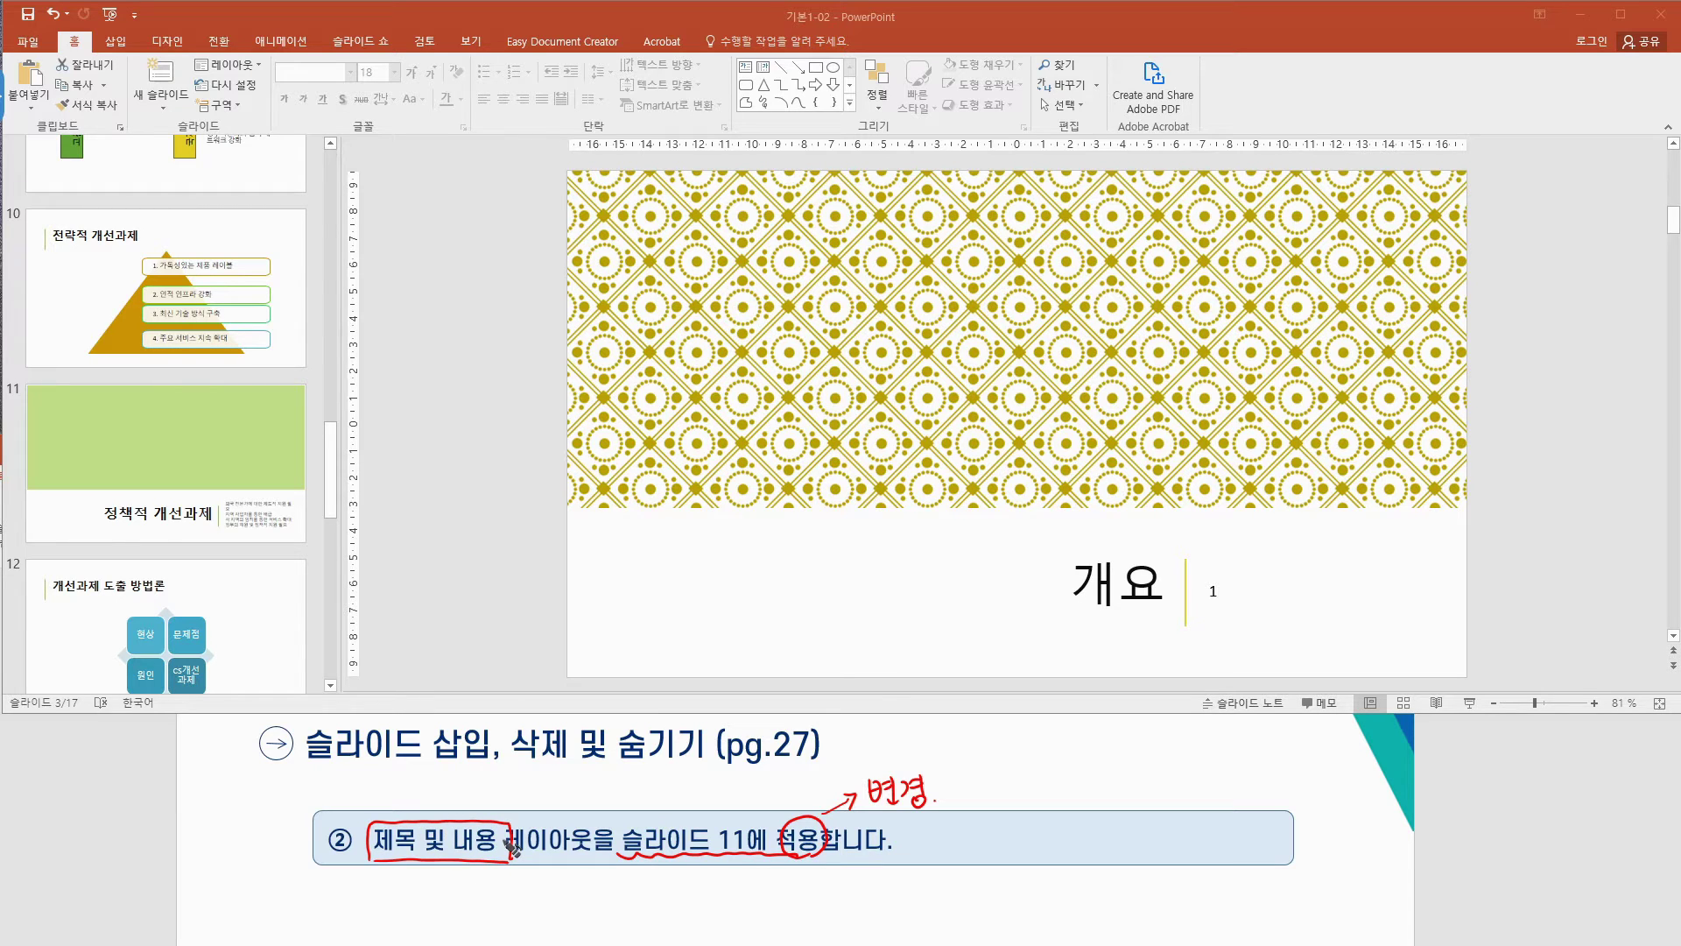
pyautogui.moveTo(84, 18); pyautogui.dragTo(85, 46)
pyautogui.moveTo(129, 54); pyautogui.dragTo(131, 131)
pyautogui.moveTo(127, 56)
pyautogui.mouseDown()
pyautogui.moveTo(175, 54)
pyautogui.moveTo(191, 88)
pyautogui.moveTo(190, 127)
pyautogui.moveTo(132, 130)
pyautogui.moveTo(156, 164)
pyautogui.mouseUp()
pyautogui.moveTo(142, 83); pyautogui.dragTo(140, 84)
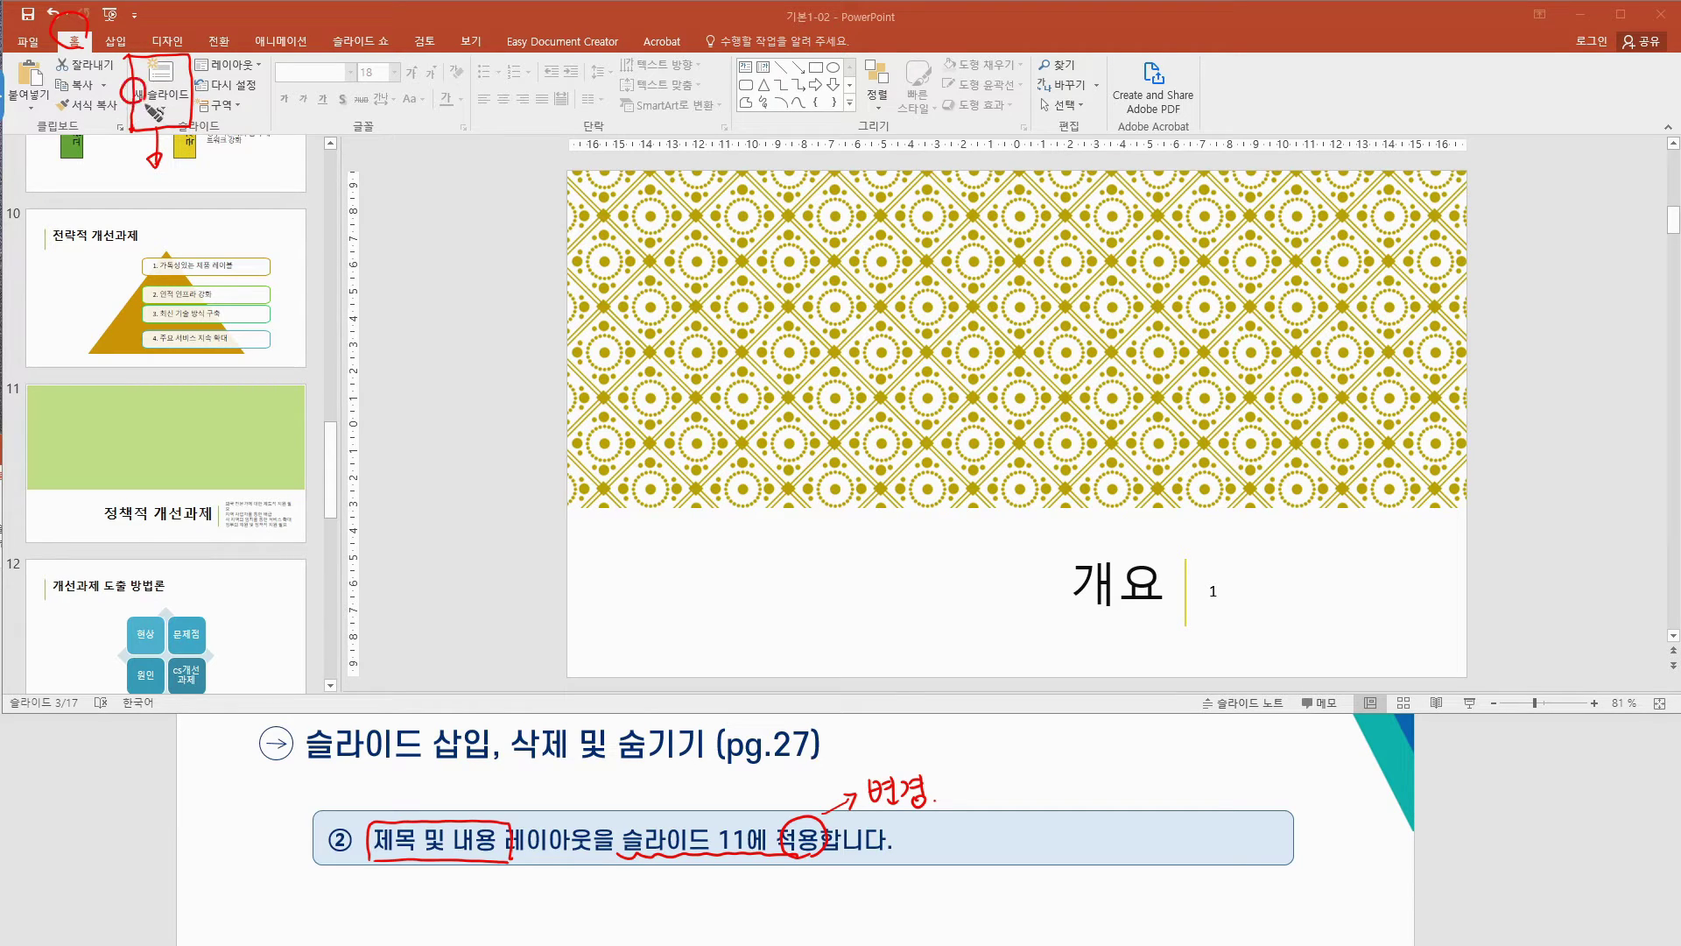
pyautogui.moveTo(138, 168); pyautogui.dragTo(128, 189)
pyautogui.moveTo(133, 179); pyautogui.dragTo(142, 187)
pyautogui.moveTo(142, 181); pyautogui.dragTo(147, 180)
pyautogui.moveTo(146, 171)
pyautogui.mouseDown()
pyautogui.moveTo(147, 190)
pyautogui.moveTo(158, 176)
pyautogui.mouseUp()
pyautogui.moveTo(161, 170); pyautogui.dragTo(307, 186)
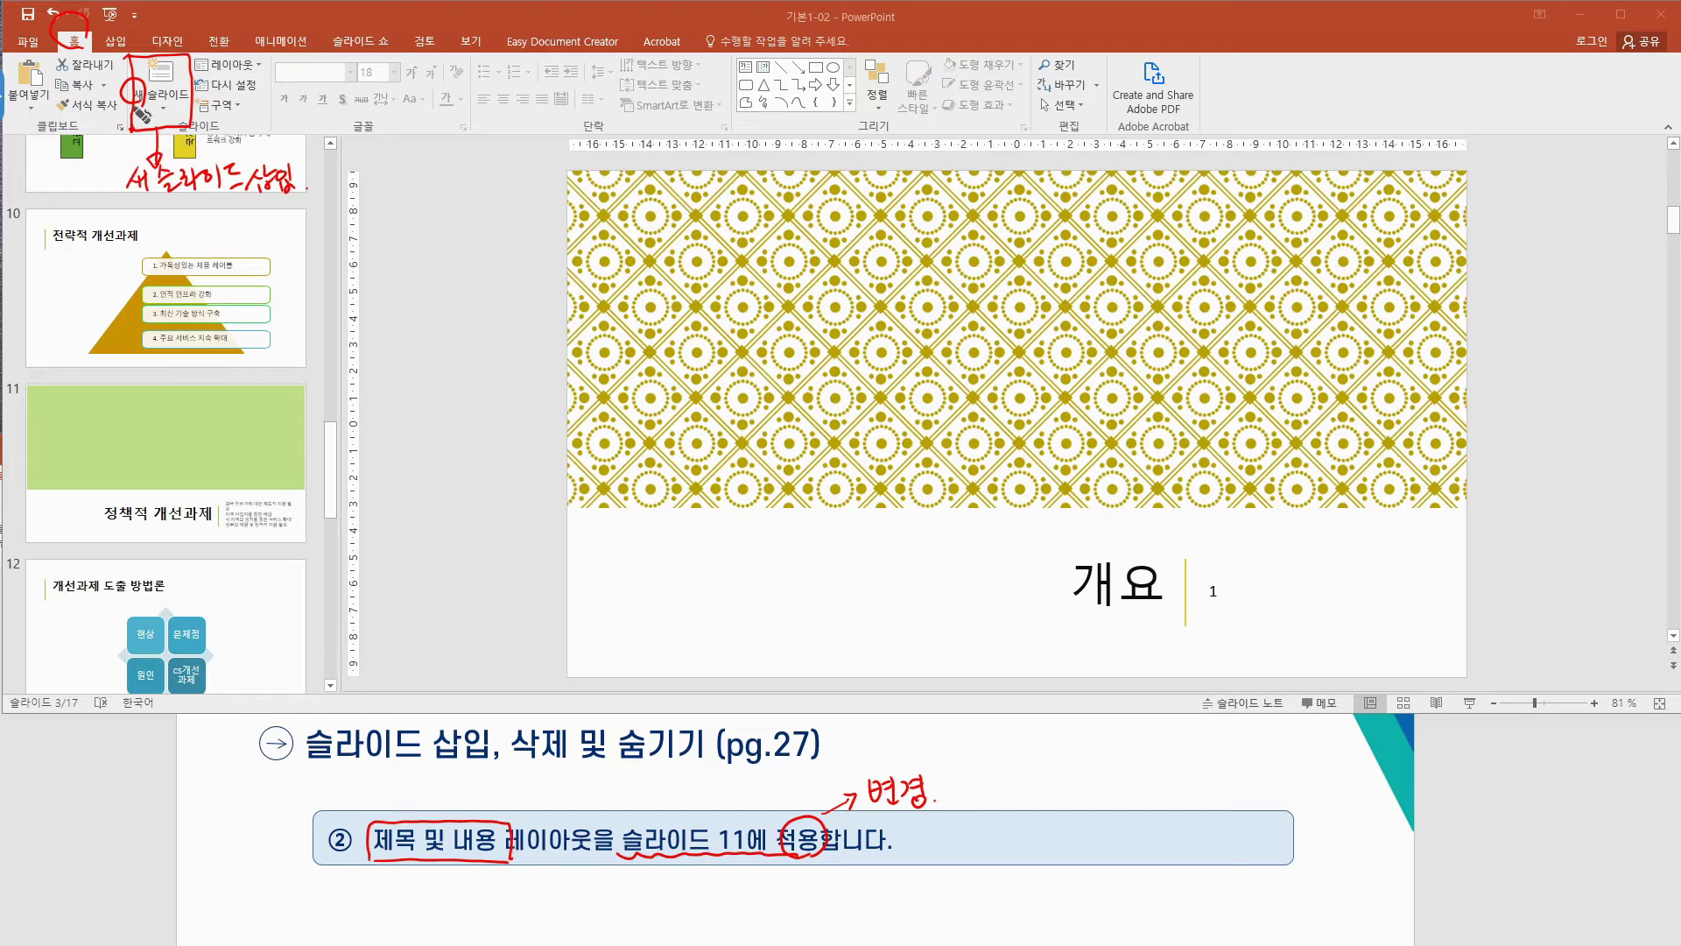
pyautogui.moveTo(158, 133); pyautogui.dragTo(156, 162)
pyautogui.moveTo(197, 73)
pyautogui.mouseDown()
pyautogui.moveTo(268, 73)
pyautogui.moveTo(269, 58)
pyautogui.moveTo(200, 60)
pyautogui.moveTo(293, 88)
pyautogui.moveTo(405, 186)
pyautogui.moveTo(517, 160)
pyautogui.moveTo(547, 180)
pyautogui.mouseUp()
pyautogui.moveTo(398, 214)
pyautogui.mouseDown()
pyautogui.moveTo(449, 240)
pyautogui.moveTo(513, 206)
pyautogui.moveTo(556, 203)
pyautogui.moveTo(552, 223)
pyautogui.moveTo(571, 199)
pyautogui.moveTo(607, 212)
pyautogui.mouseUp()
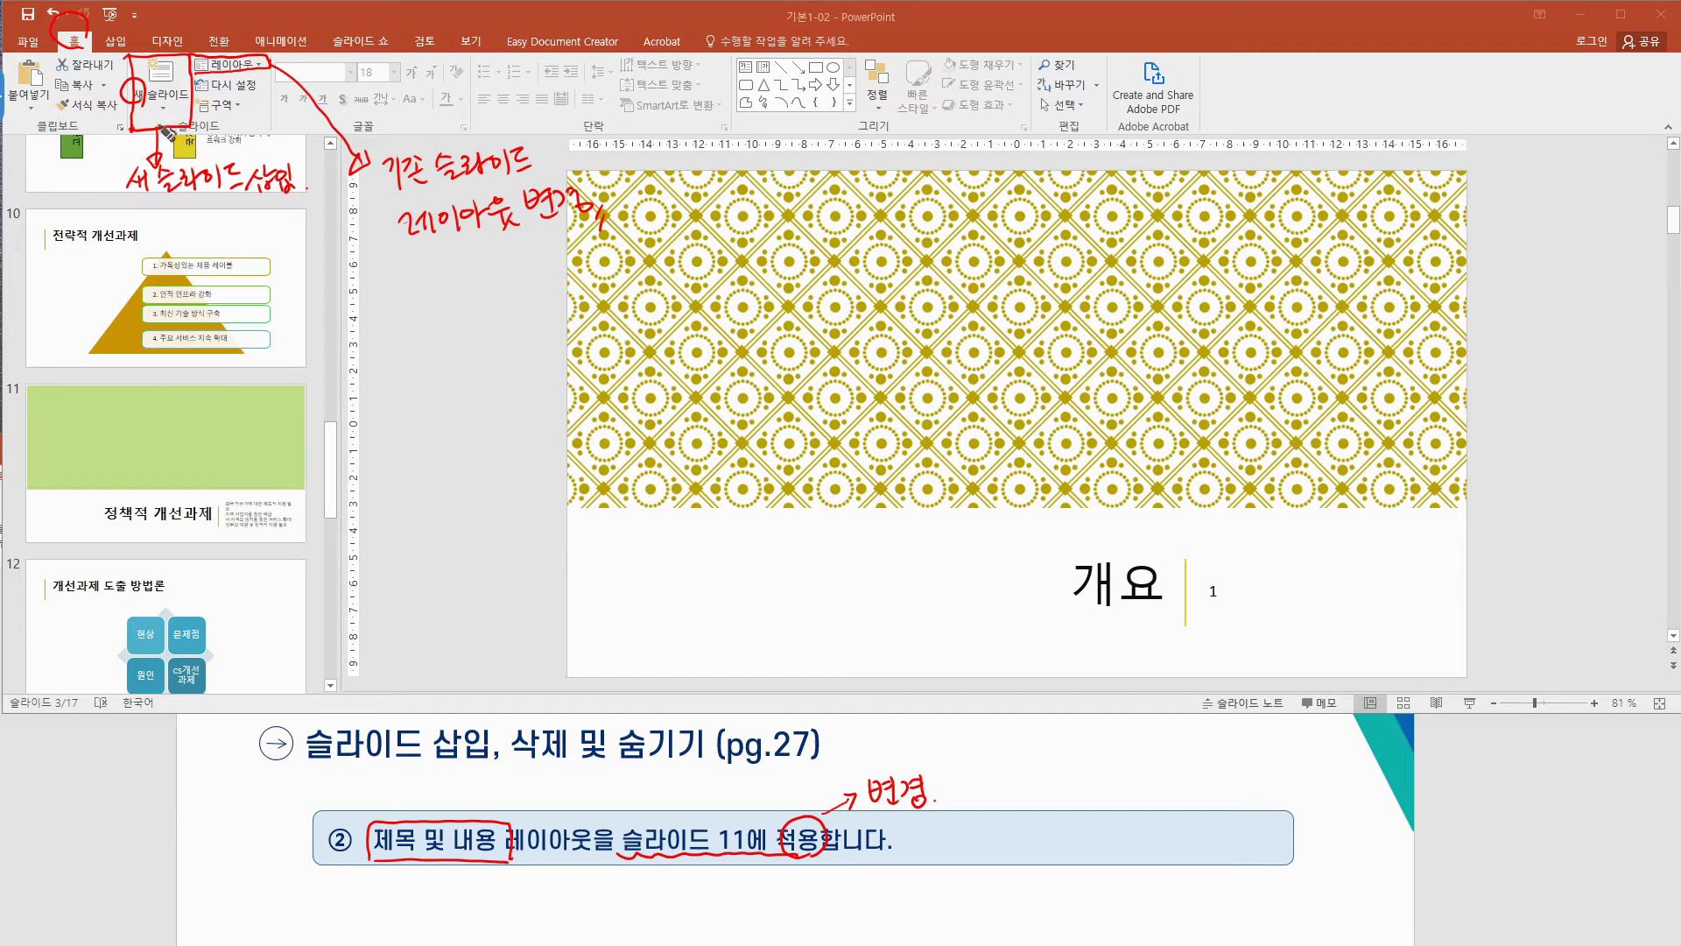
pyautogui.moveTo(110, 172); pyautogui.dragTo(97, 188)
pyautogui.moveTo(360, 207)
pyautogui.mouseDown()
pyautogui.moveTo(377, 206)
pyautogui.moveTo(353, 190)
pyautogui.mouseUp()
pyautogui.press('Escape')
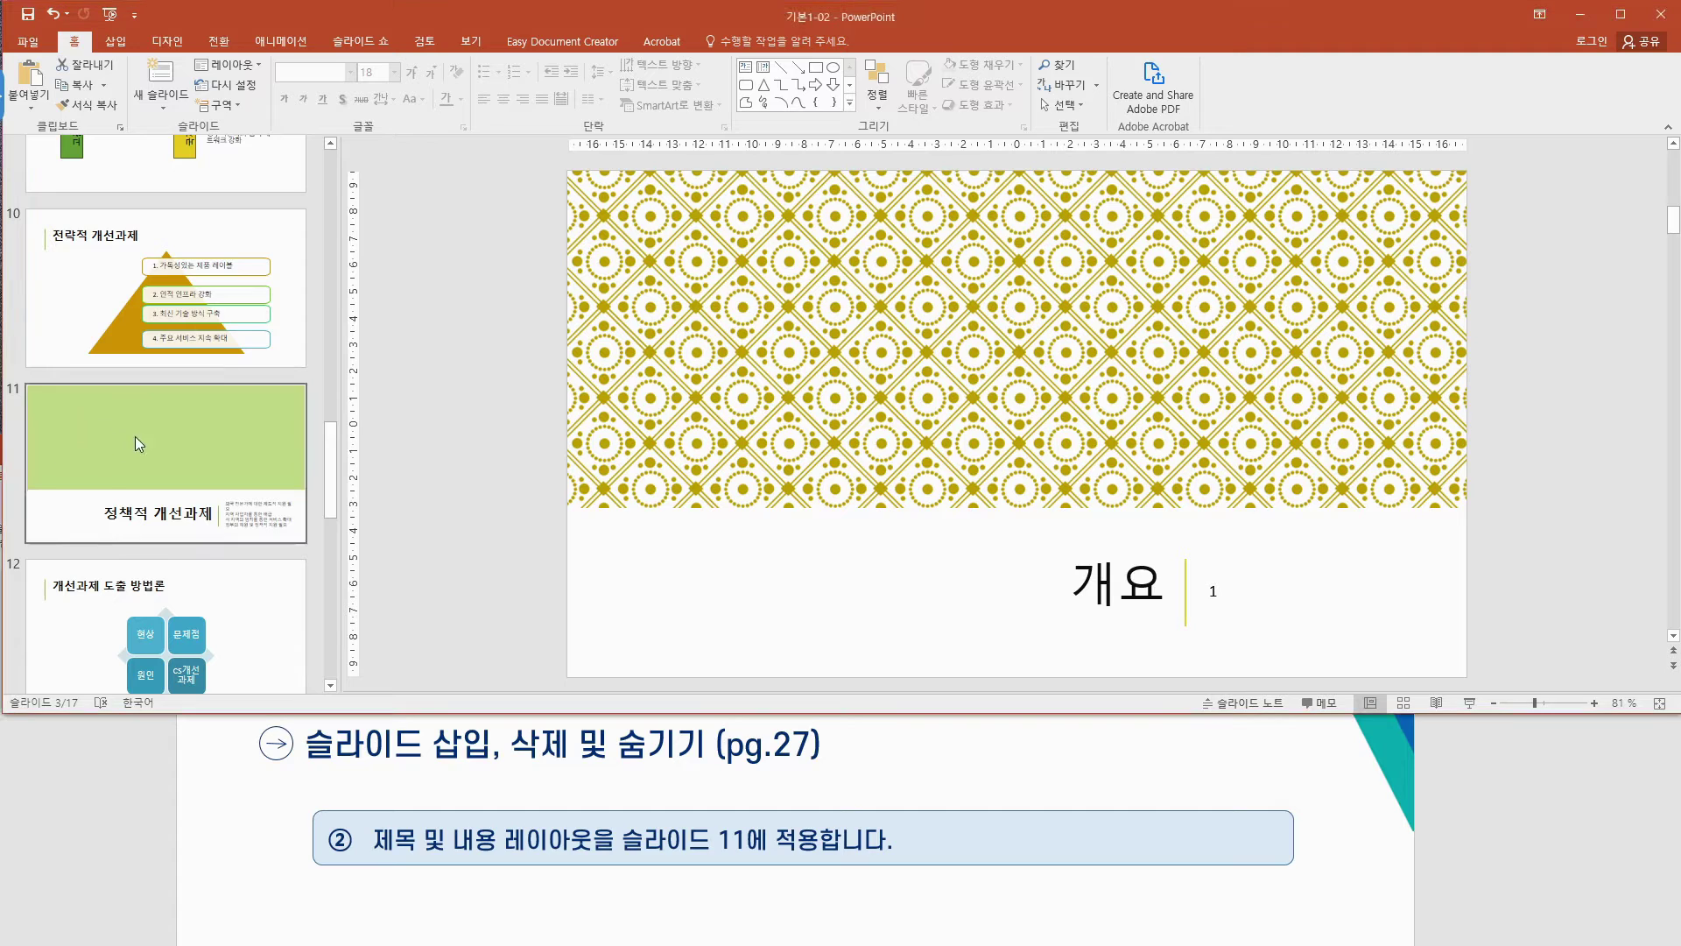
# Step: Select slide 11 (정책적 개선과제) and open the choice of slide layouts for it
pyautogui.click(155, 487)
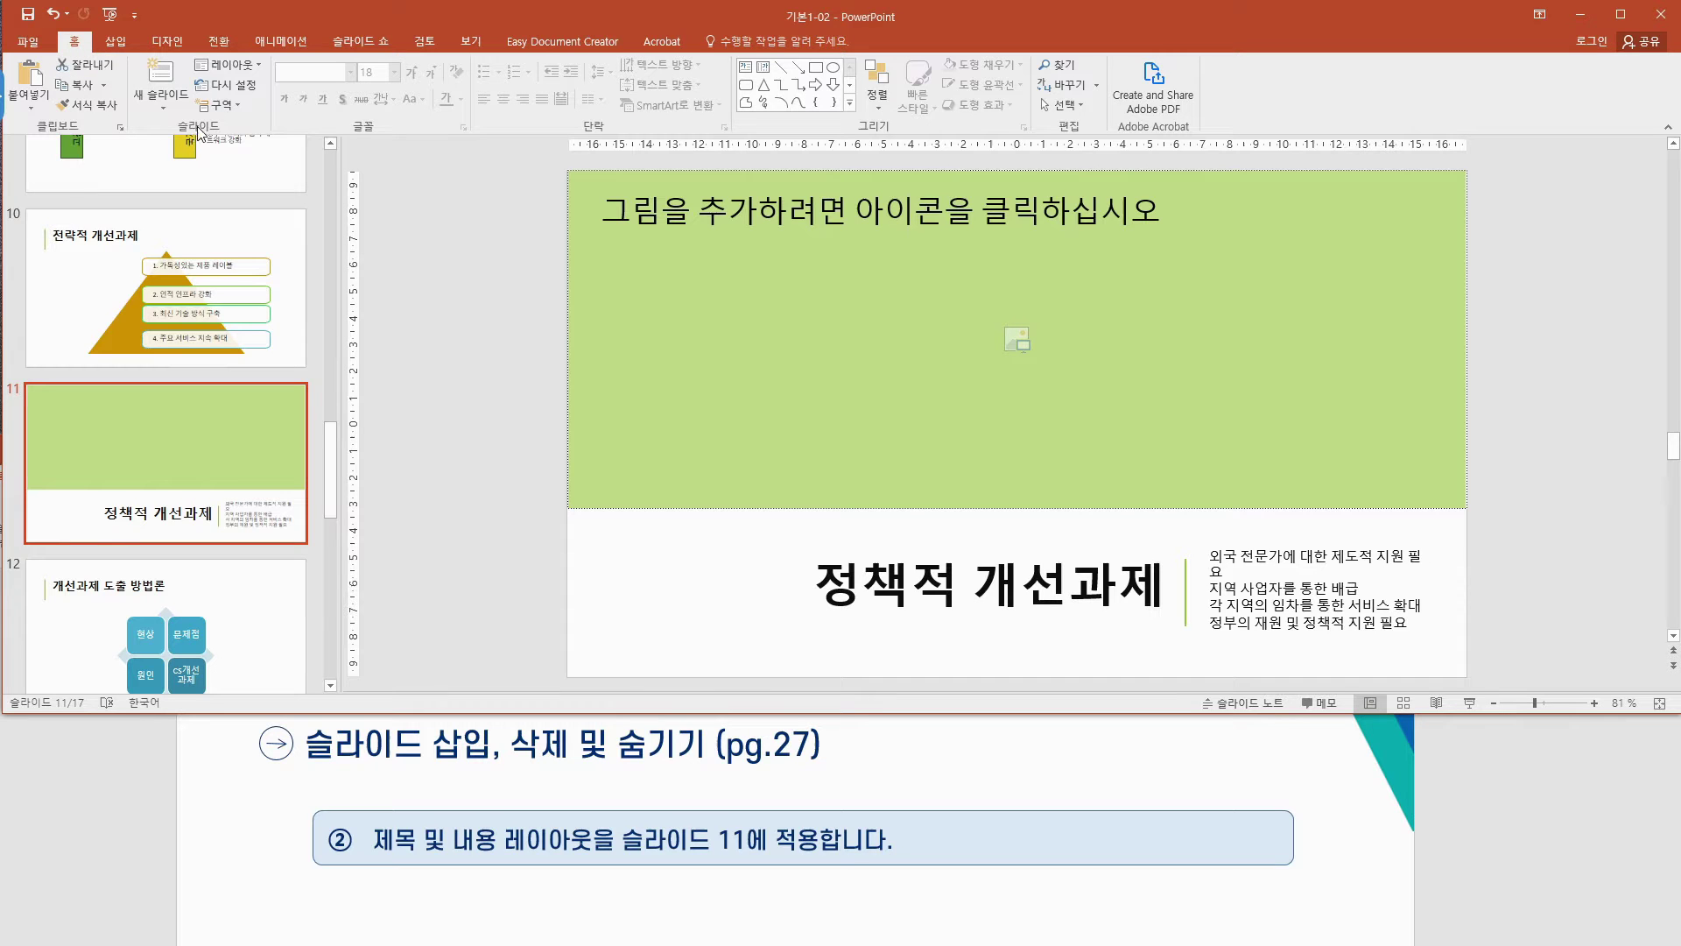
pyautogui.click(259, 65)
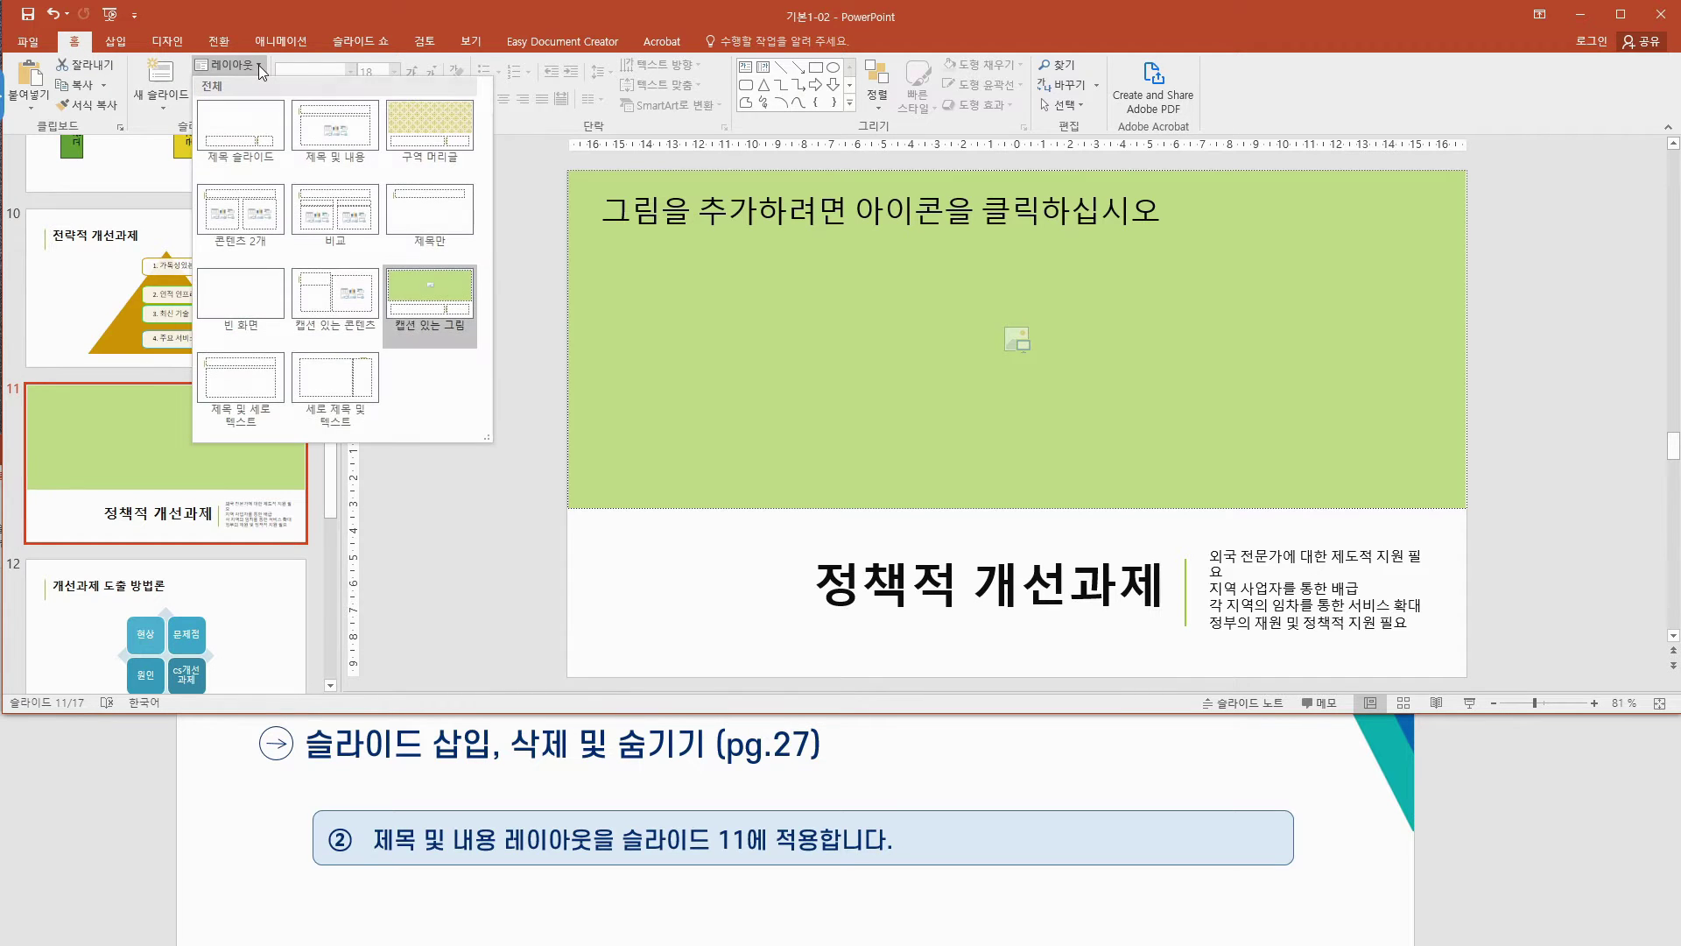
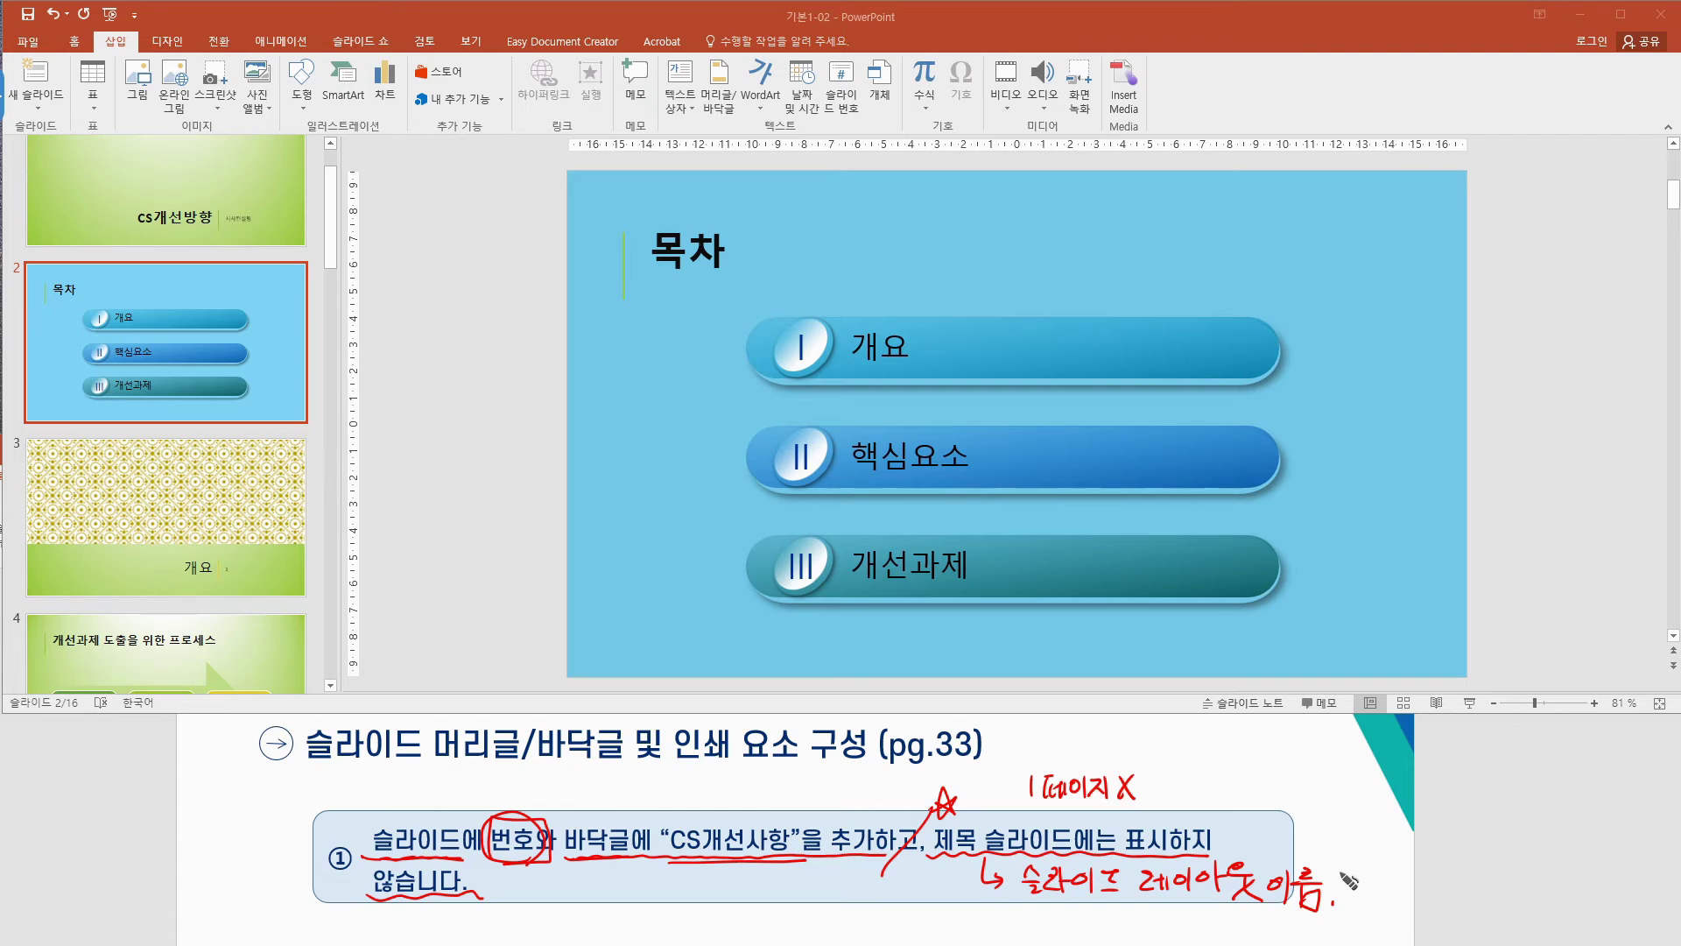
pyautogui.moveTo(409, 159); pyautogui.dragTo(407, 214)
pyautogui.moveTo(414, 157)
pyautogui.mouseDown()
pyautogui.moveTo(477, 156)
pyautogui.moveTo(415, 221)
pyautogui.moveTo(473, 185)
pyautogui.moveTo(478, 210)
pyautogui.moveTo(424, 254)
pyautogui.moveTo(411, 324)
pyautogui.moveTo(447, 359)
pyautogui.moveTo(409, 412)
pyautogui.moveTo(404, 491)
pyautogui.moveTo(528, 441)
pyautogui.moveTo(394, 506)
pyautogui.mouseUp()
pyautogui.moveTo(543, 456)
pyautogui.mouseDown()
pyautogui.moveTo(531, 473)
pyautogui.moveTo(568, 486)
pyautogui.mouseUp()
pyautogui.moveTo(435, 464)
pyautogui.mouseDown()
pyautogui.moveTo(463, 486)
pyautogui.moveTo(473, 471)
pyautogui.moveTo(478, 498)
pyautogui.moveTo(408, 566)
pyautogui.mouseUp()
pyautogui.moveTo(486, 522); pyautogui.dragTo(429, 568)
pyautogui.moveTo(413, 585)
pyautogui.mouseDown()
pyautogui.moveTo(414, 628)
pyautogui.moveTo(493, 632)
pyautogui.mouseUp()
pyautogui.moveTo(417, 646)
pyautogui.mouseDown()
pyautogui.moveTo(417, 676)
pyautogui.moveTo(496, 642)
pyautogui.mouseUp()
pyautogui.moveTo(496, 644); pyautogui.dragTo(498, 684)
pyautogui.moveTo(515, 692); pyautogui.dragTo(403, 693)
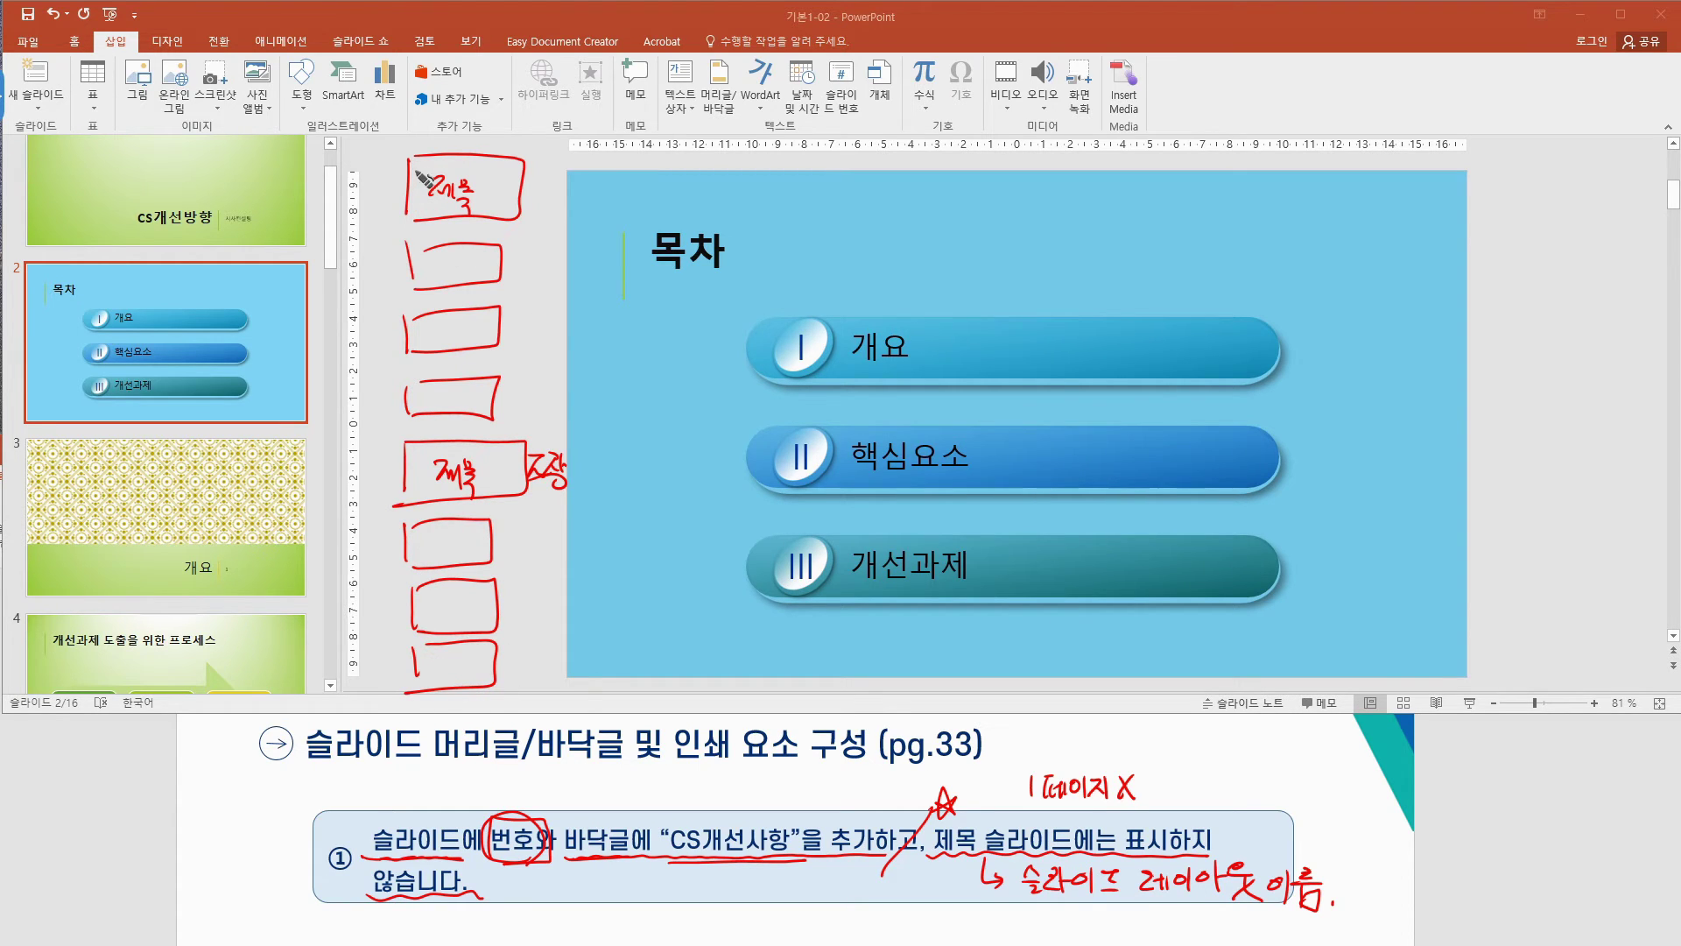
pyautogui.moveTo(415, 161); pyautogui.dragTo(422, 169)
pyautogui.moveTo(421, 160); pyautogui.dragTo(416, 169)
pyautogui.moveTo(416, 441); pyautogui.dragTo(417, 453)
pyautogui.press('Escape')
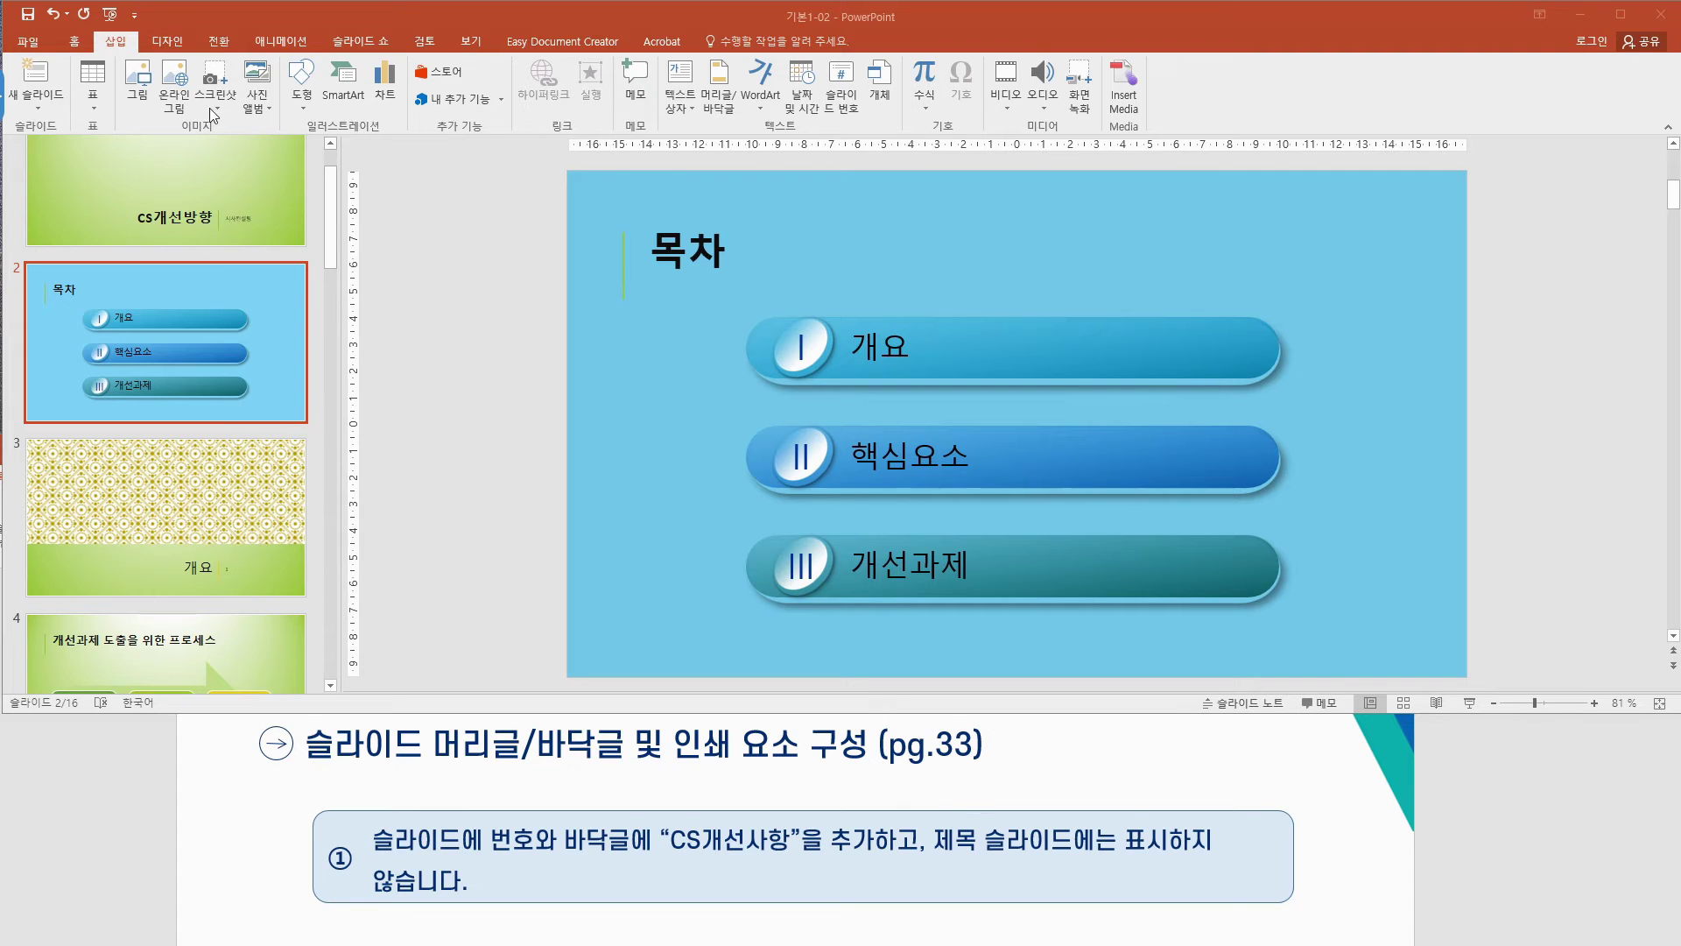
# Step: Open the header and footer settings for the slides and reposition the dialog
pyautogui.click(719, 103)
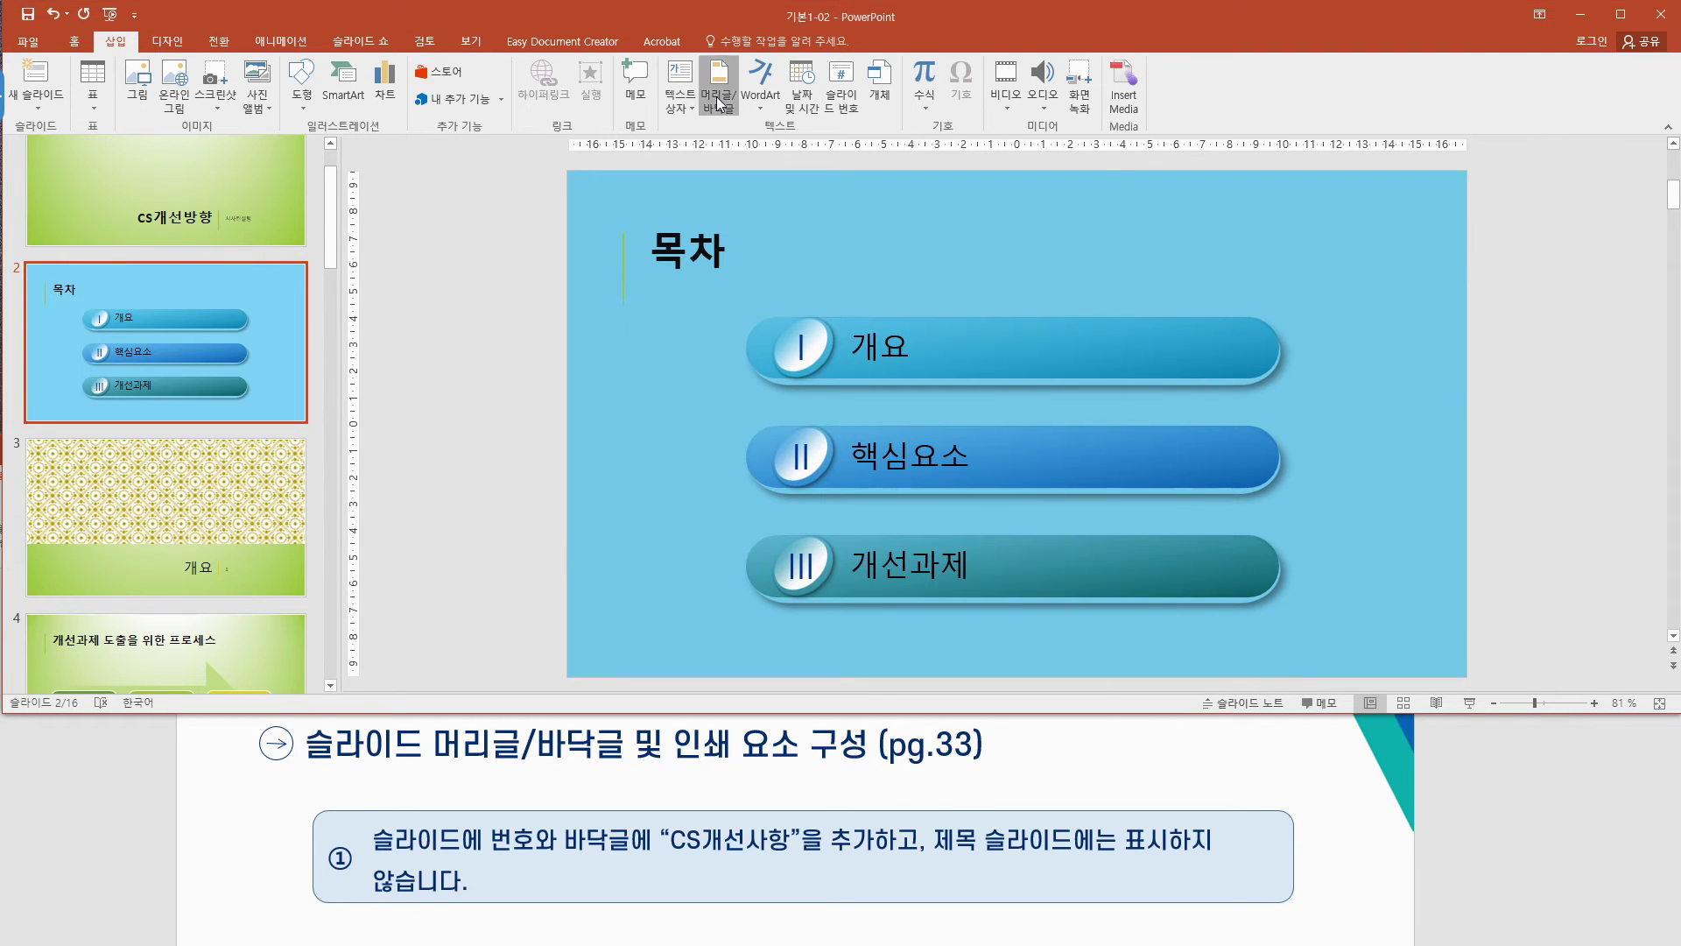
pyautogui.moveTo(772, 180); pyautogui.dragTo(791, 186)
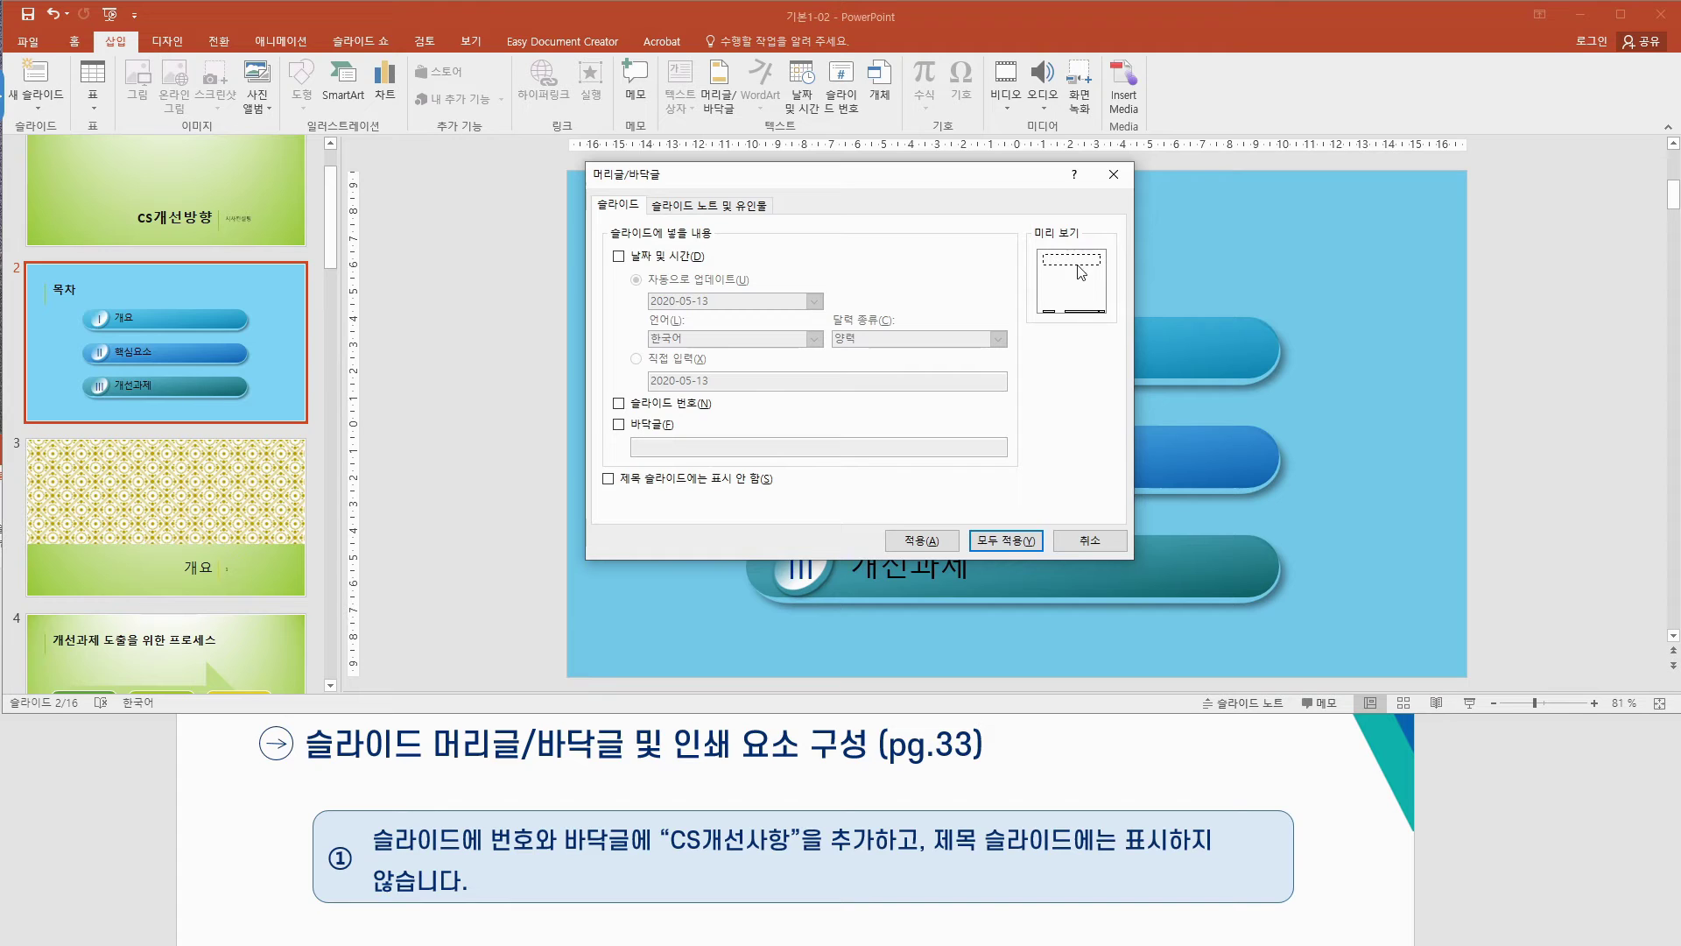
pyautogui.moveTo(1000, 180); pyautogui.dragTo(884, 348)
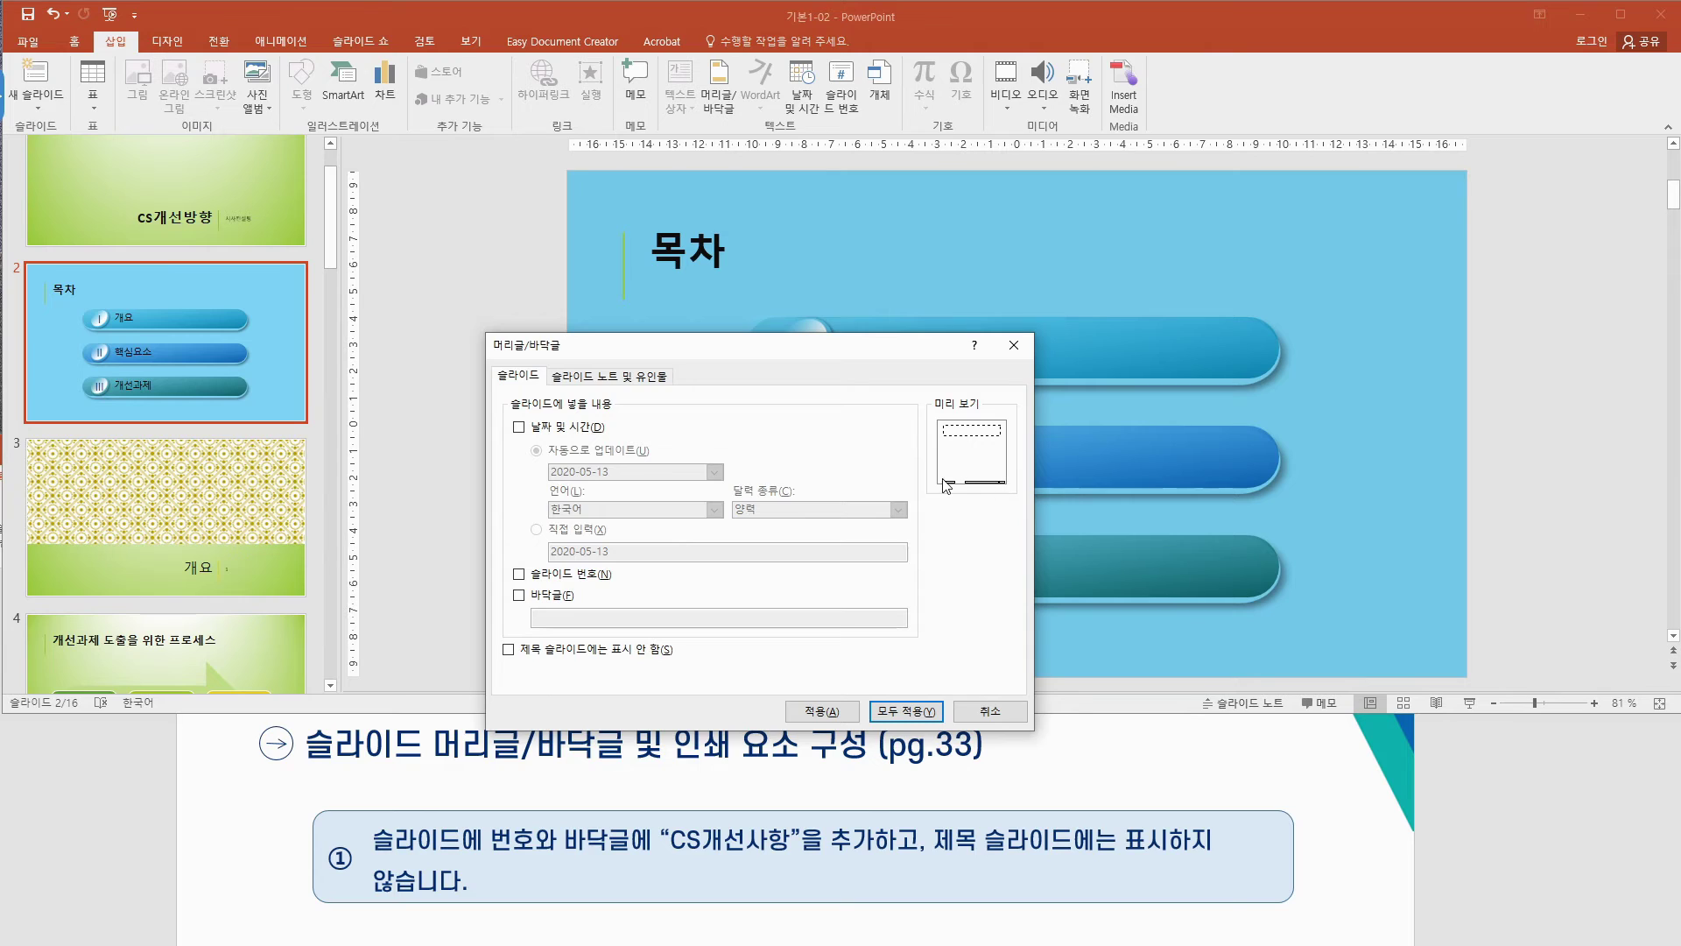
pyautogui.moveTo(917, 350); pyautogui.dragTo(1062, 214)
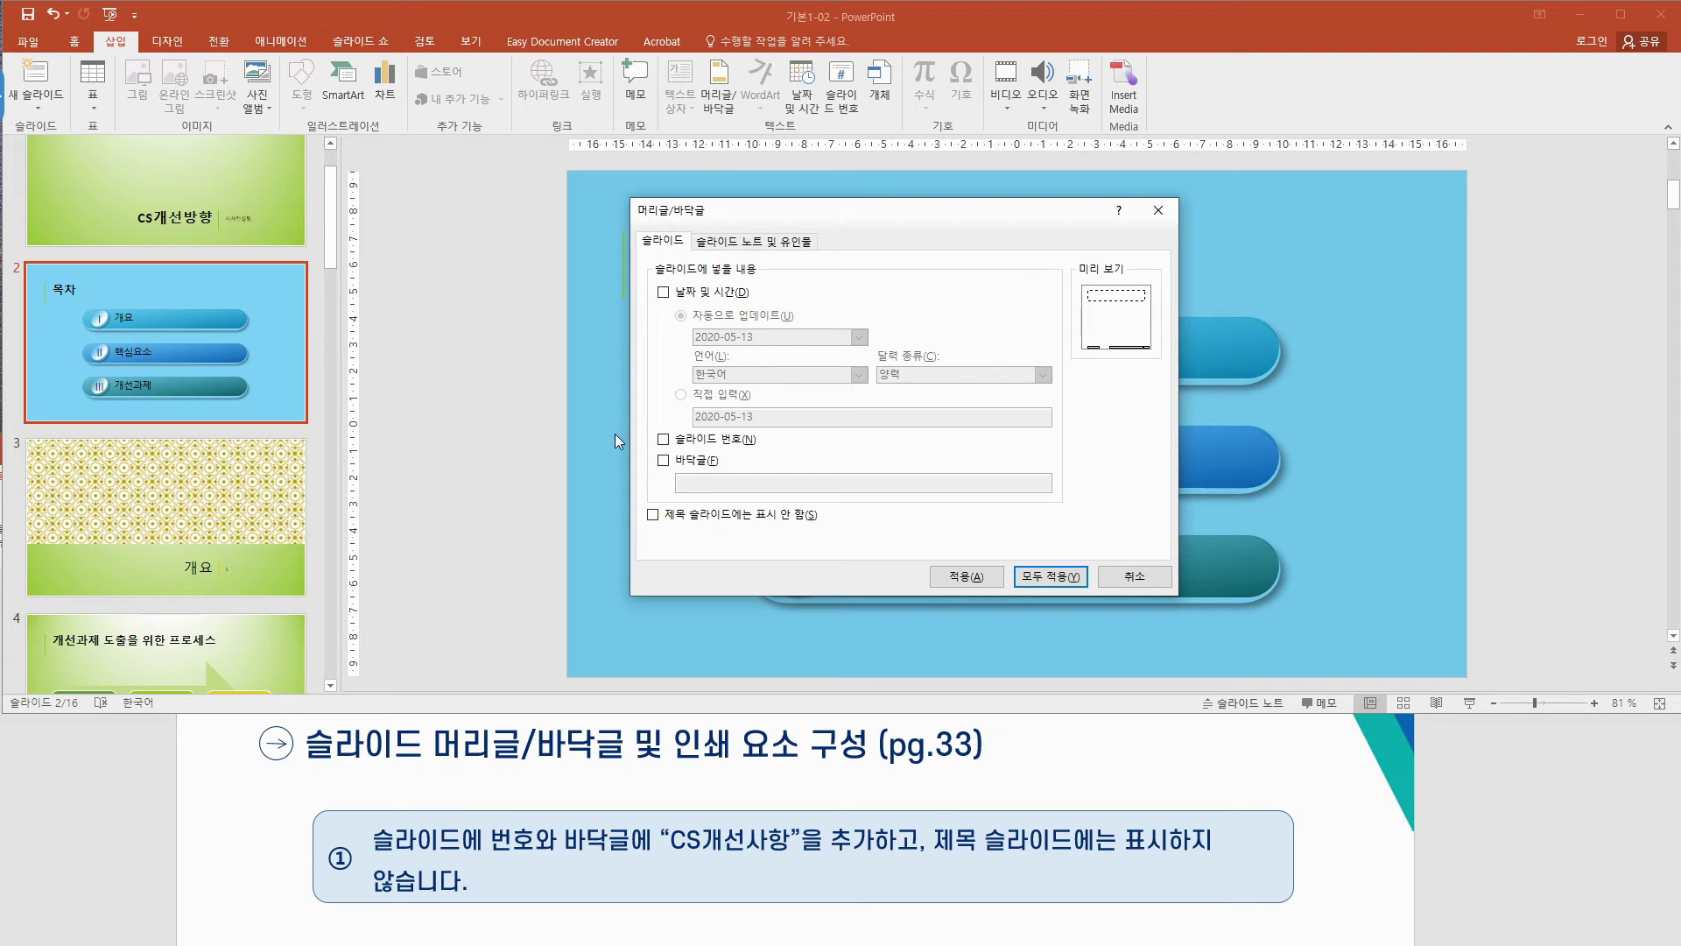
# Step: Try the date and time option with a fixed date, and turn it off again
pyautogui.click(664, 295)
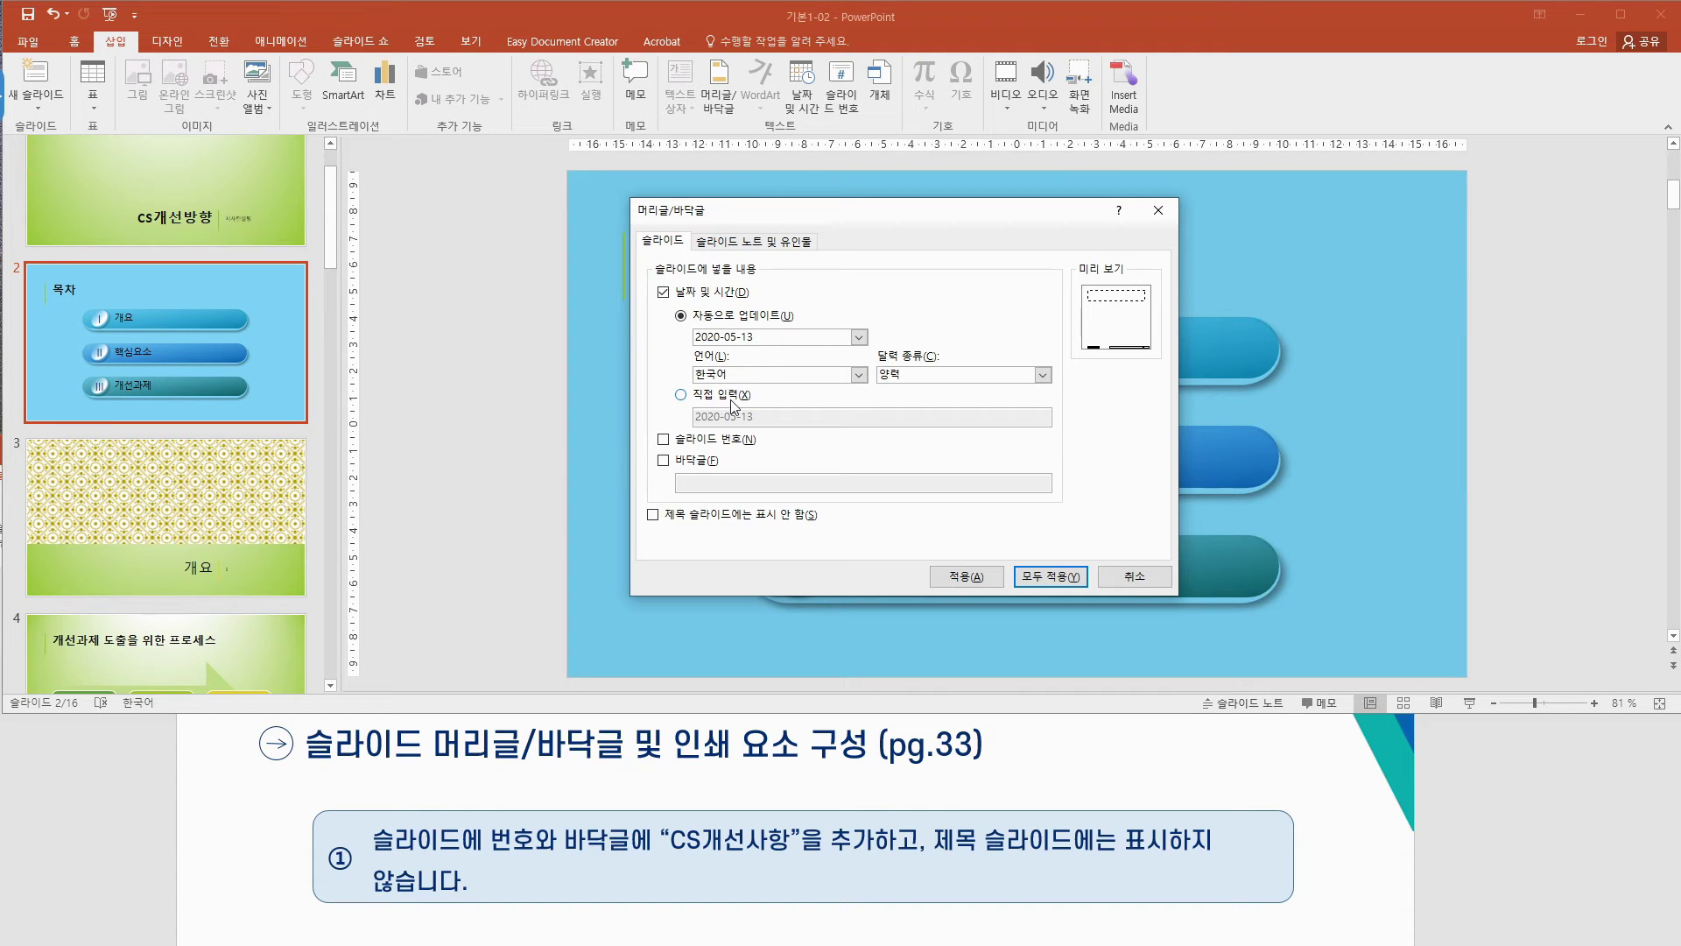
pyautogui.click(682, 395)
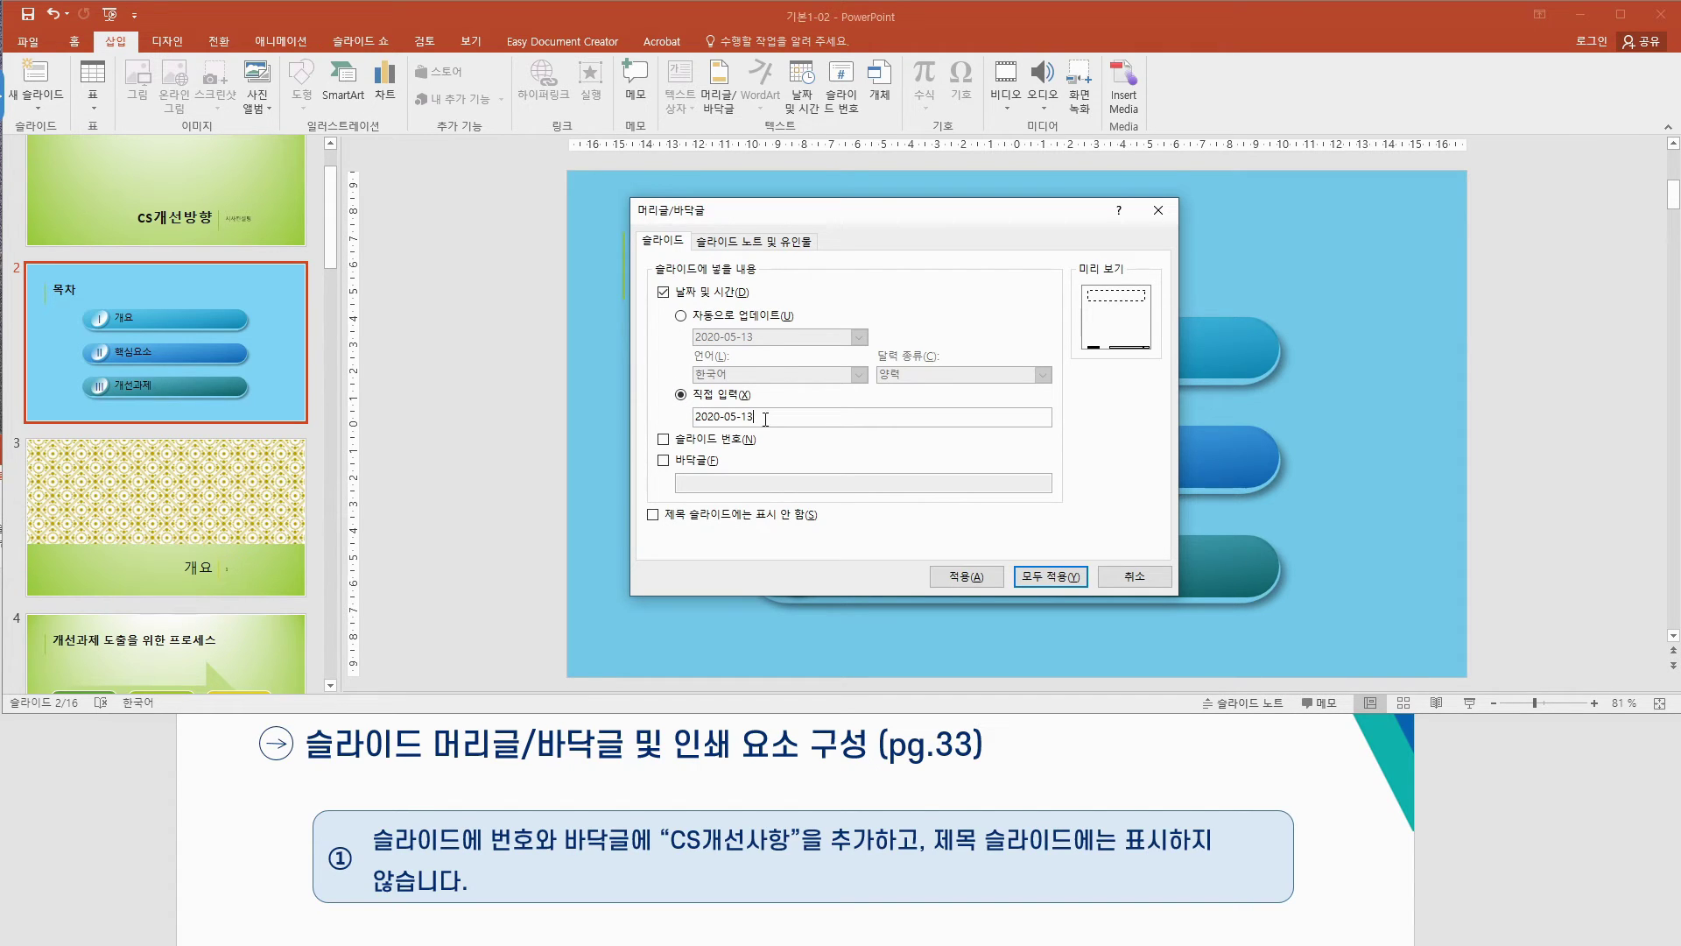
pyautogui.click(664, 293)
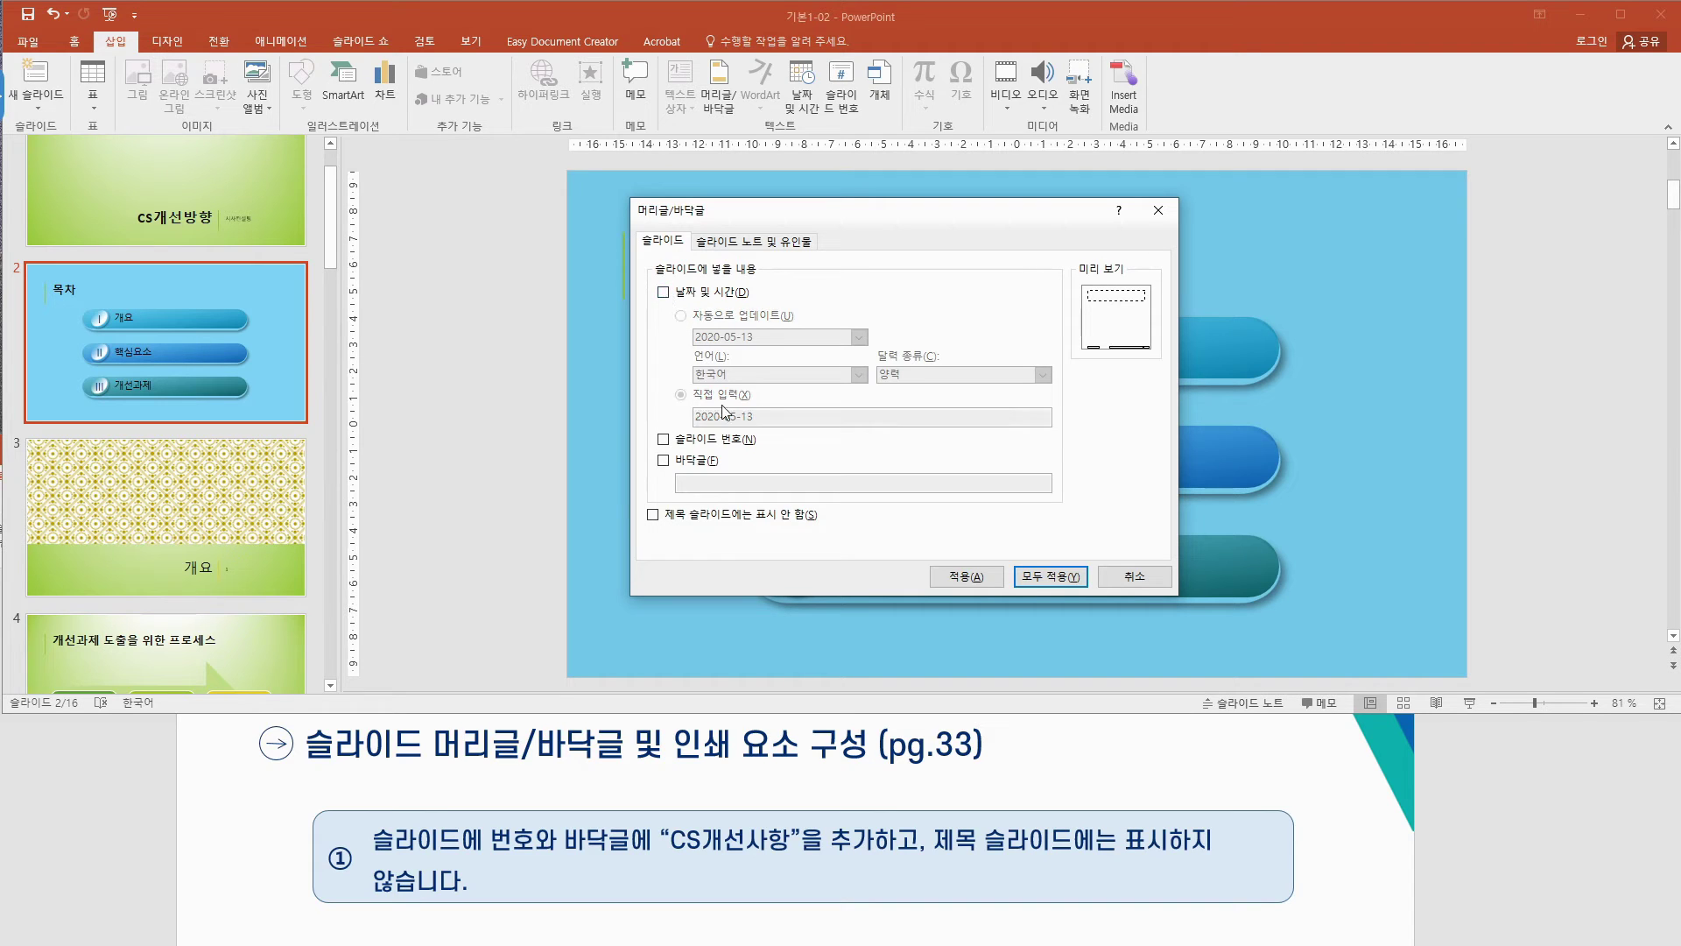
# Step: Turn on slide numbers and the footer text "CS개선사항", and exclude title slides from showing them
pyautogui.click(663, 439)
pyautogui.click(711, 440)
pyautogui.click(688, 463)
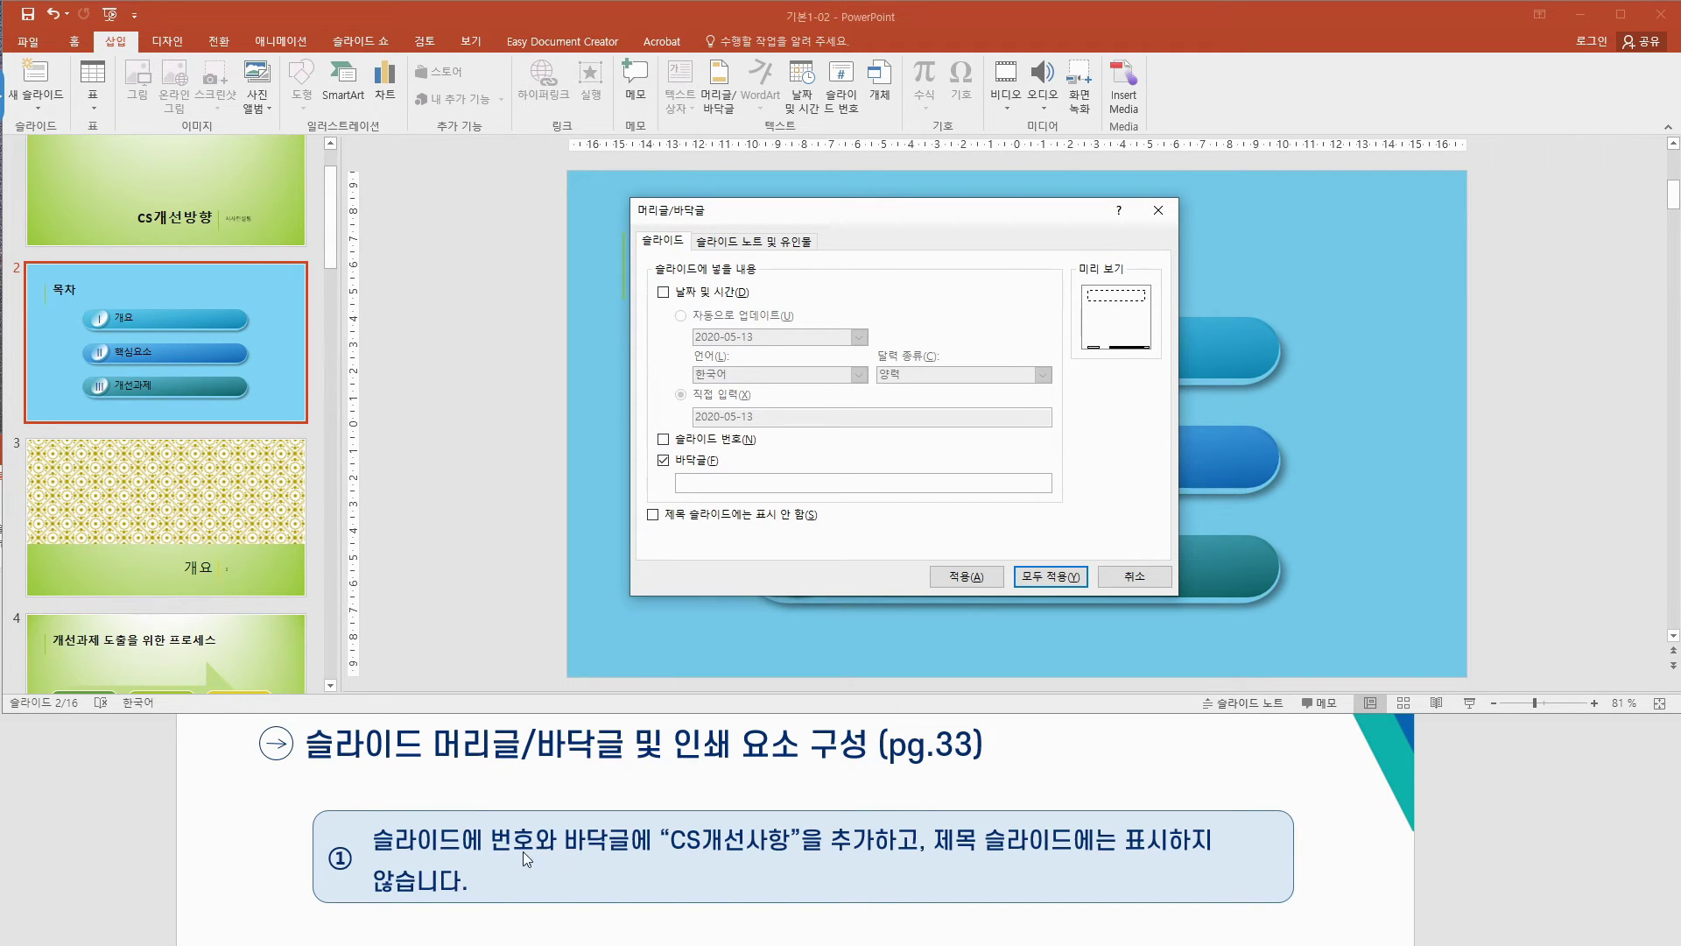
pyautogui.click(664, 439)
pyautogui.click(710, 483)
pyautogui.write('CS개선사항')
pyautogui.click(653, 515)
# Step: Try the header option and the date and time option for notes and handouts, and turn both off again
pyautogui.click(738, 248)
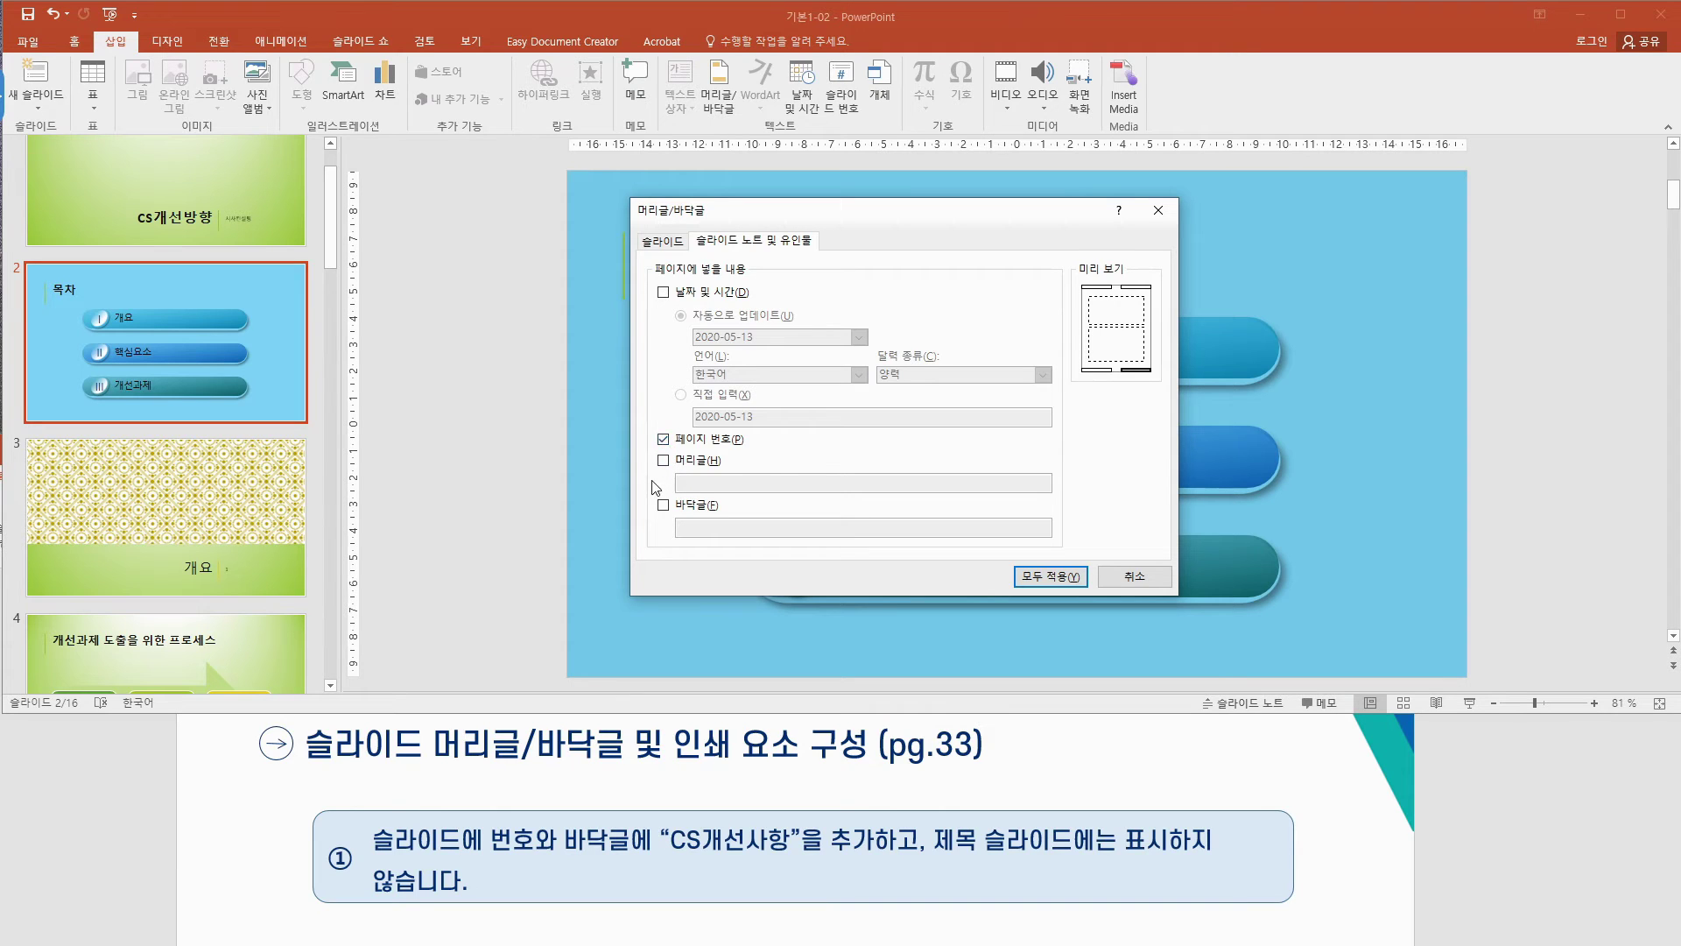
pyautogui.click(671, 461)
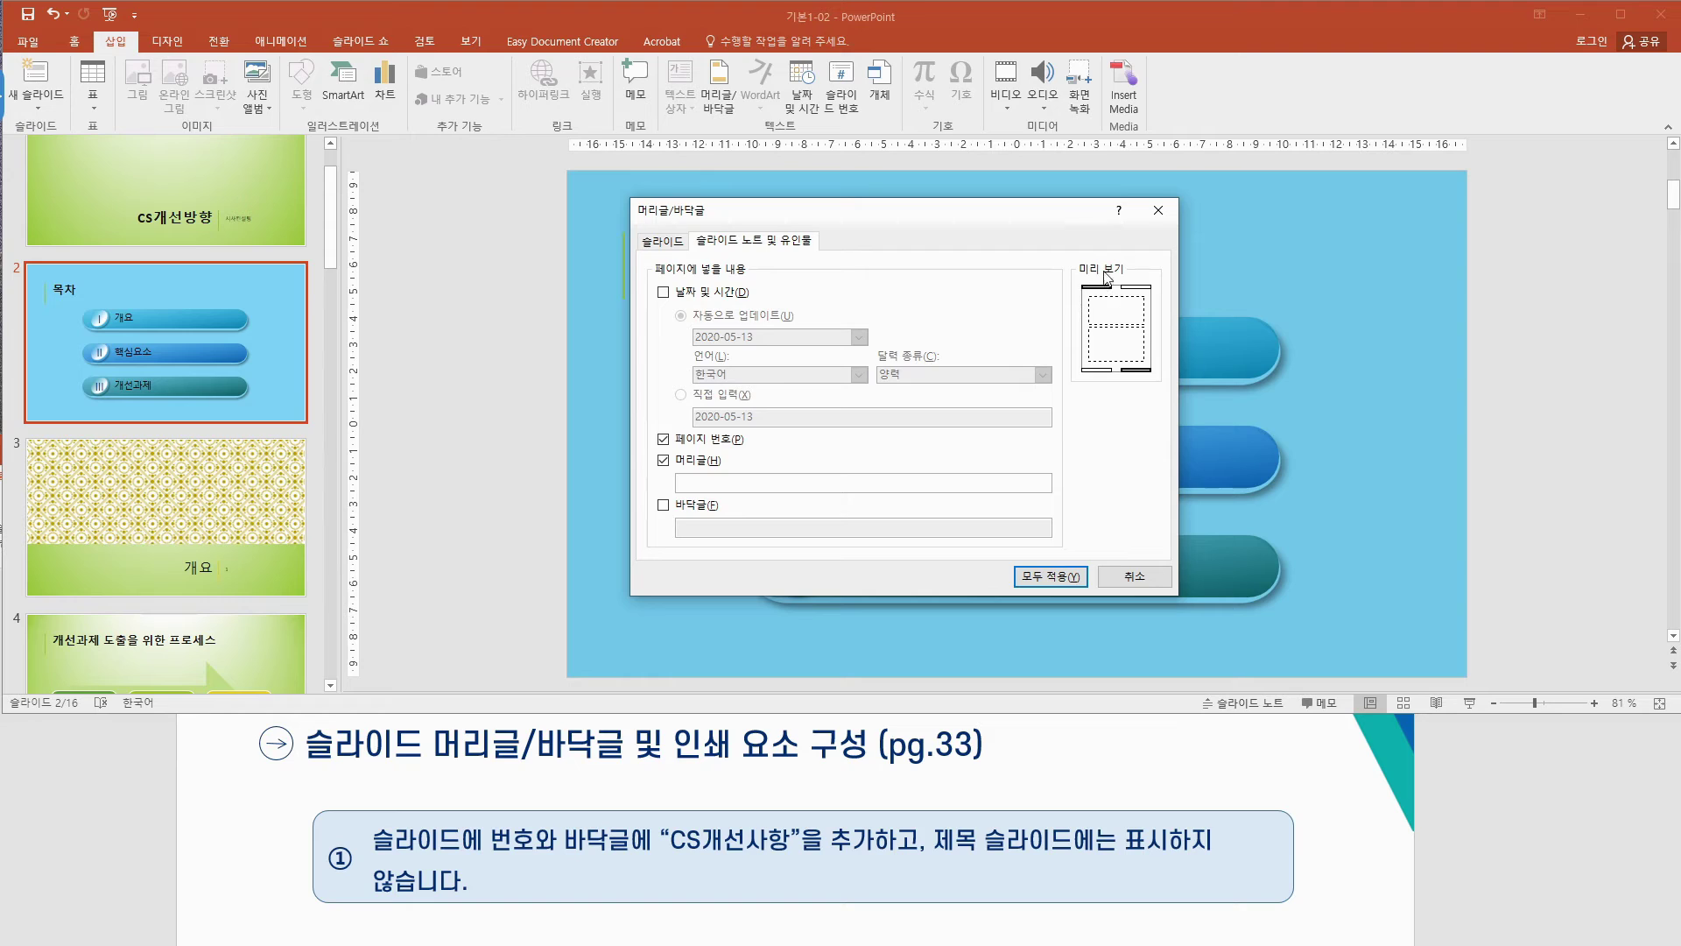
pyautogui.click(679, 466)
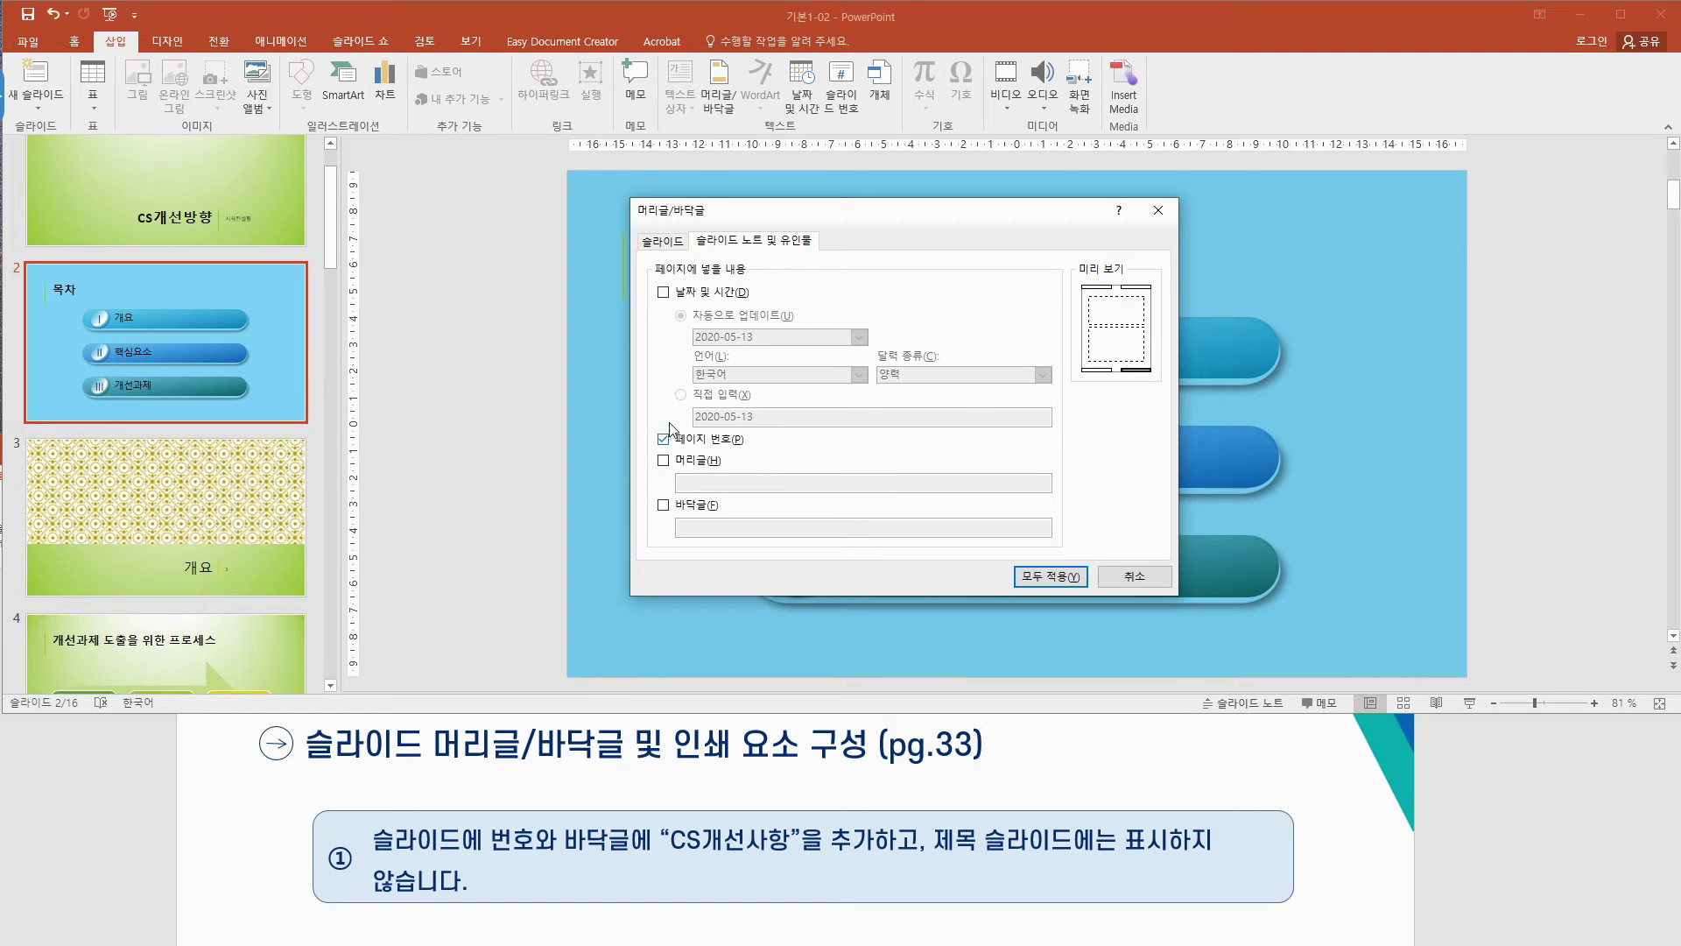
pyautogui.click(664, 292)
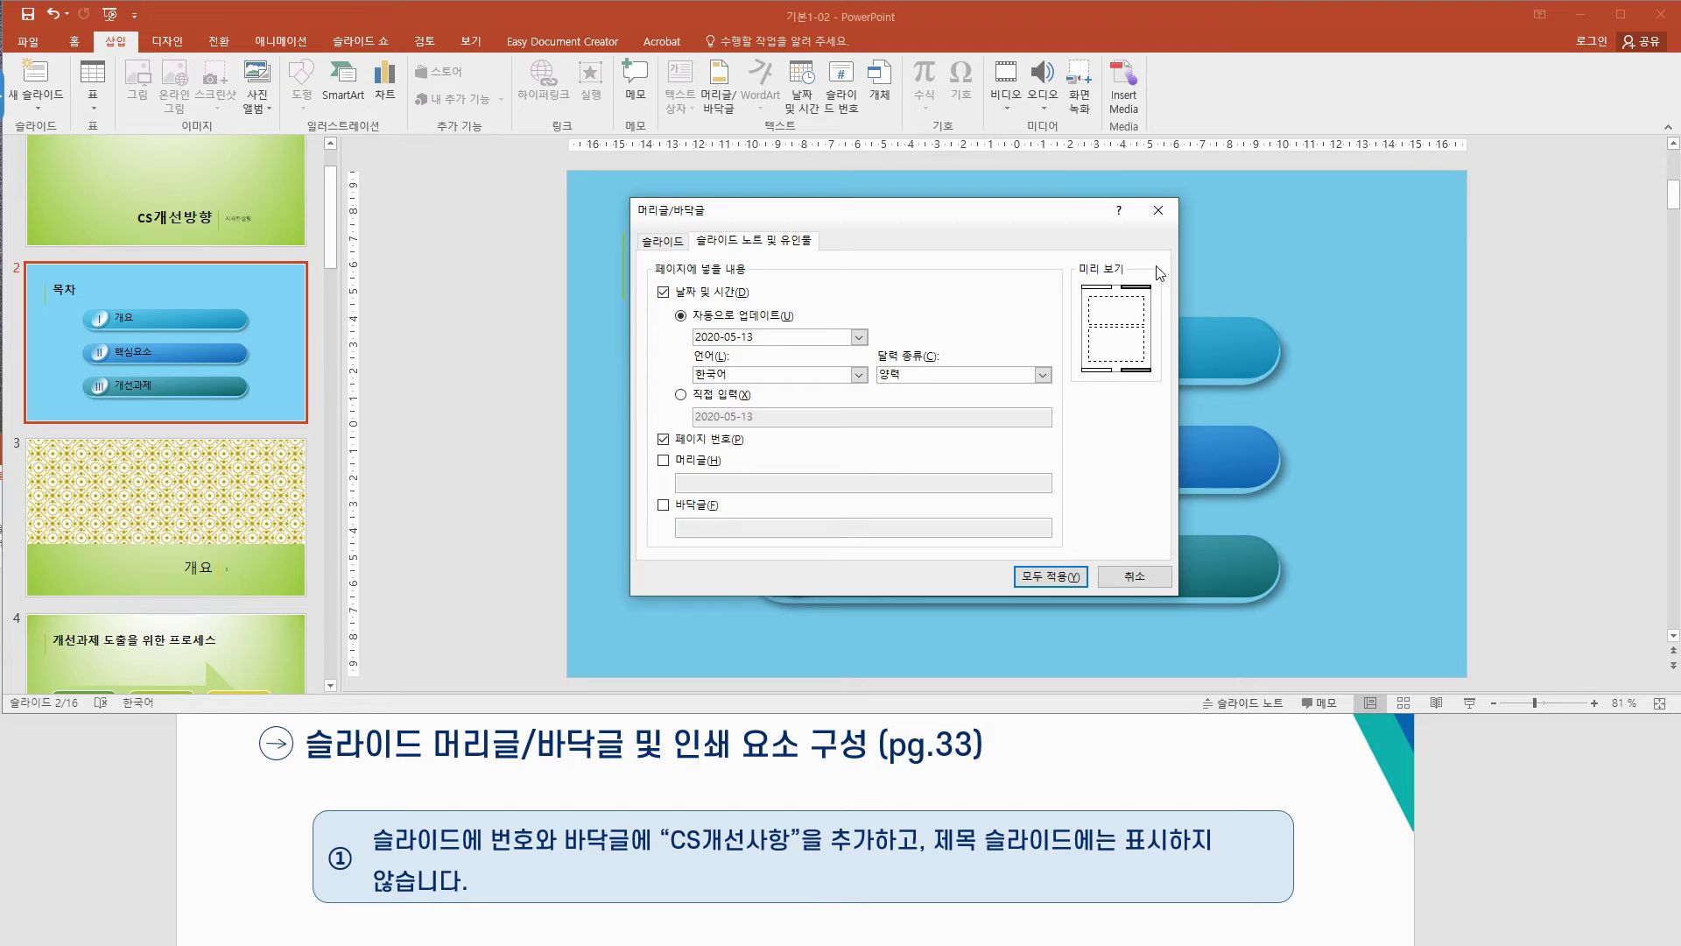
pyautogui.click(664, 292)
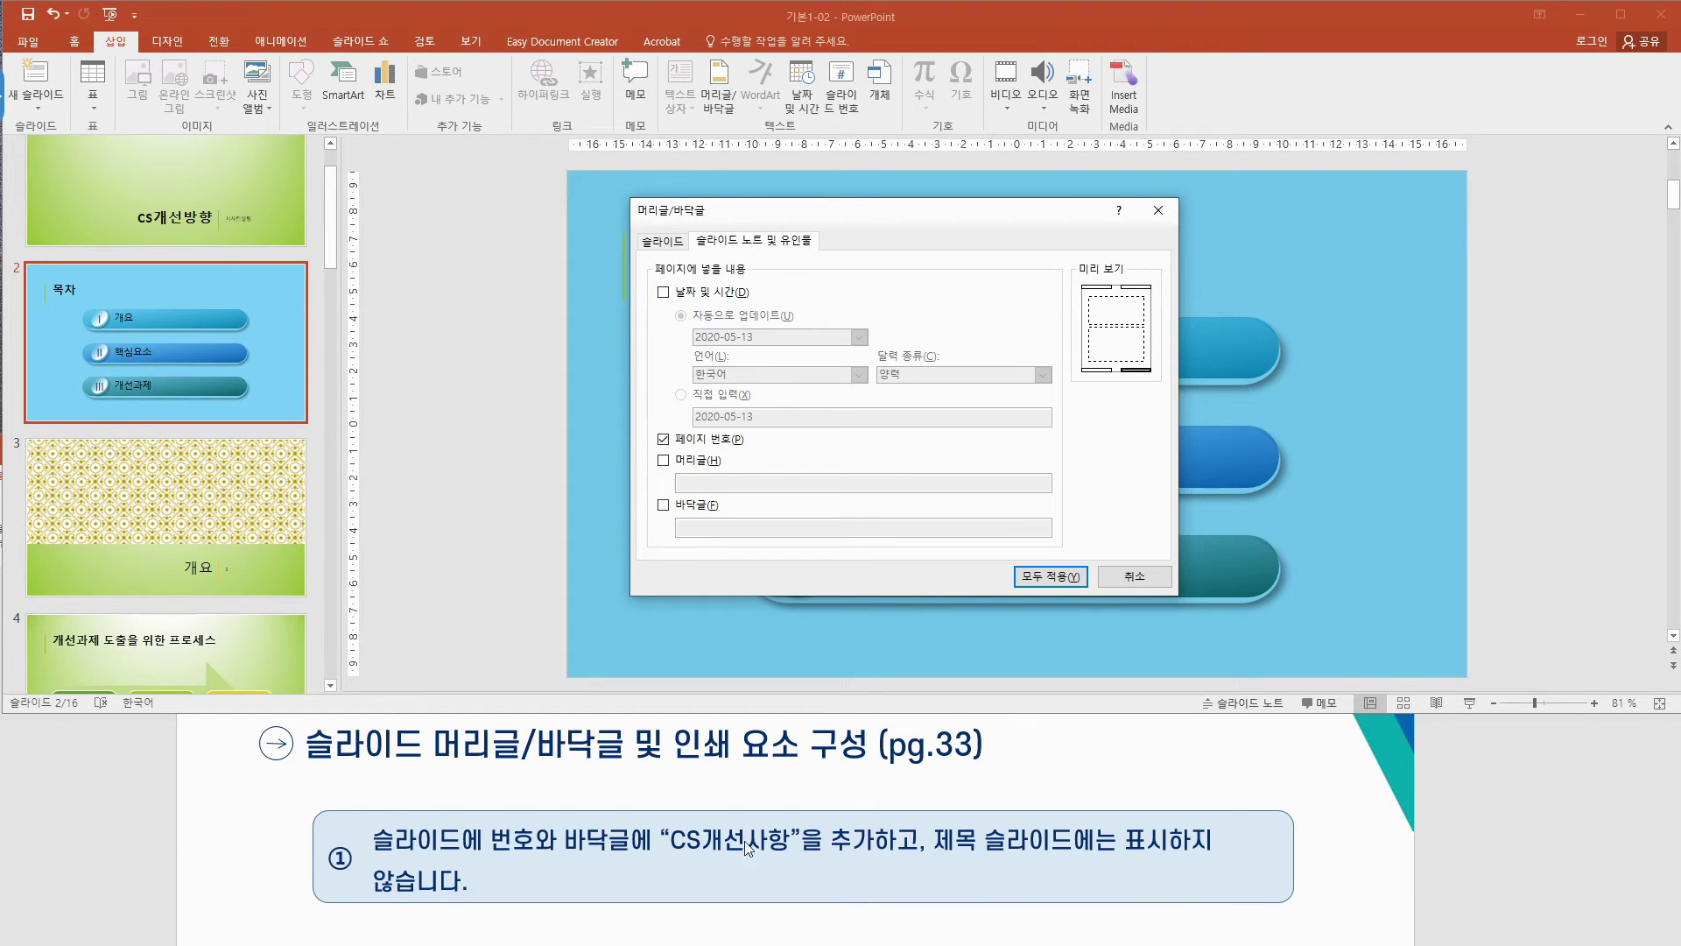
# Step: Apply the slide number and footer settings to all slides, and review the title, section header and content slides
pyautogui.click(663, 241)
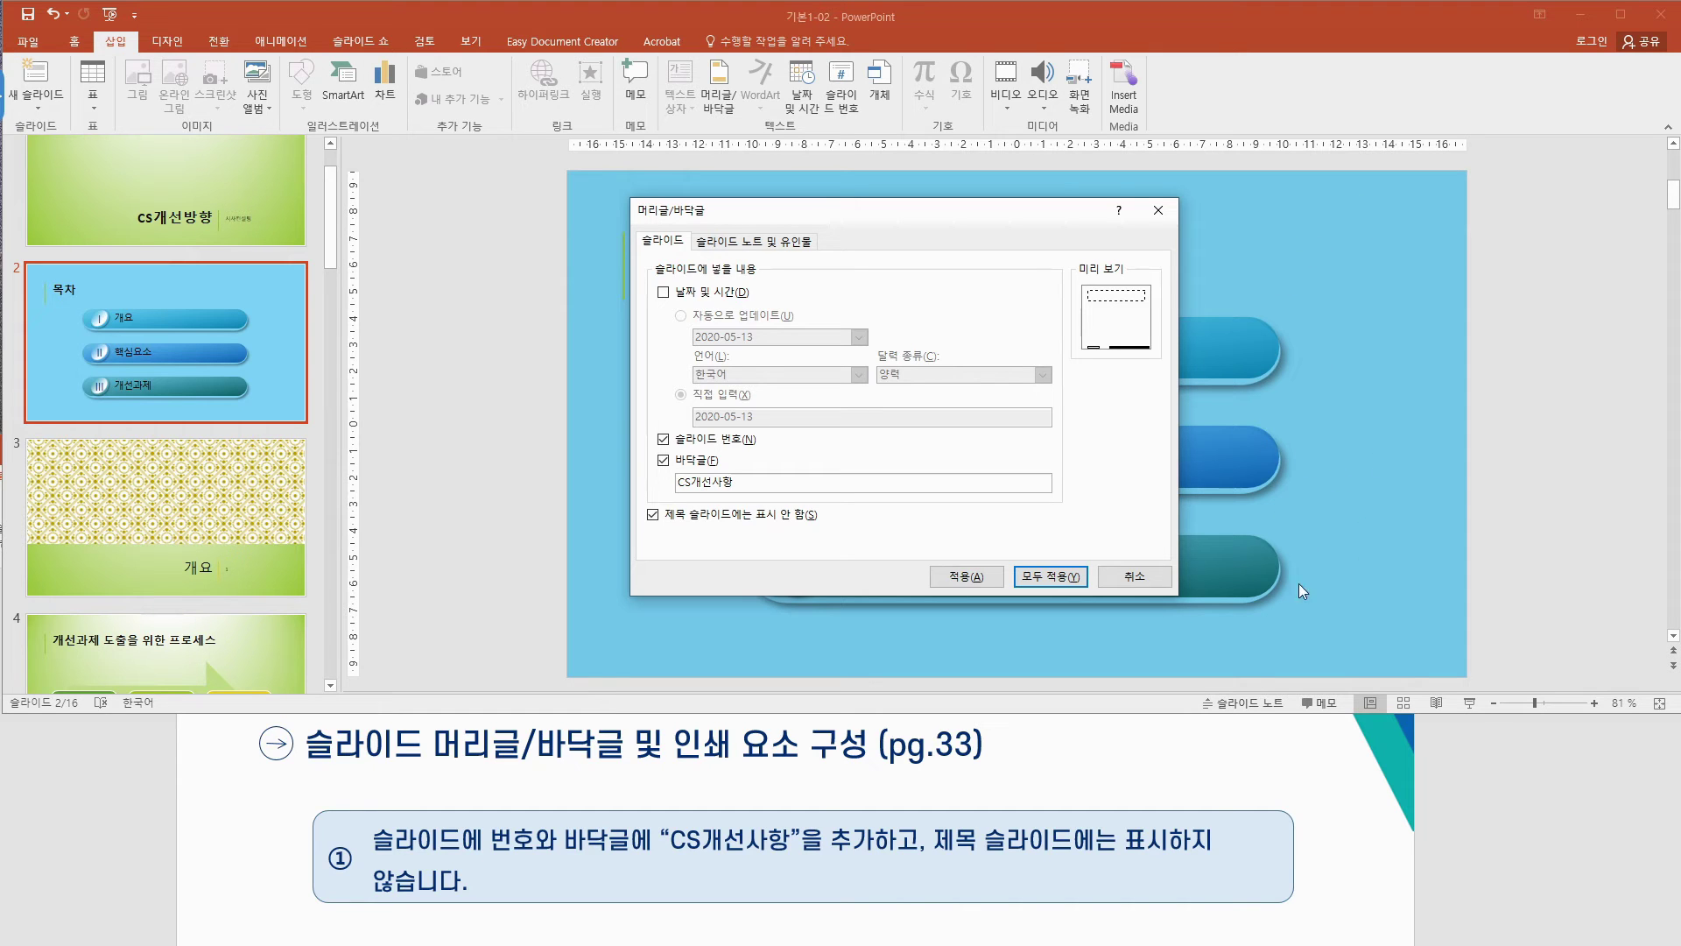
pyautogui.click(1072, 578)
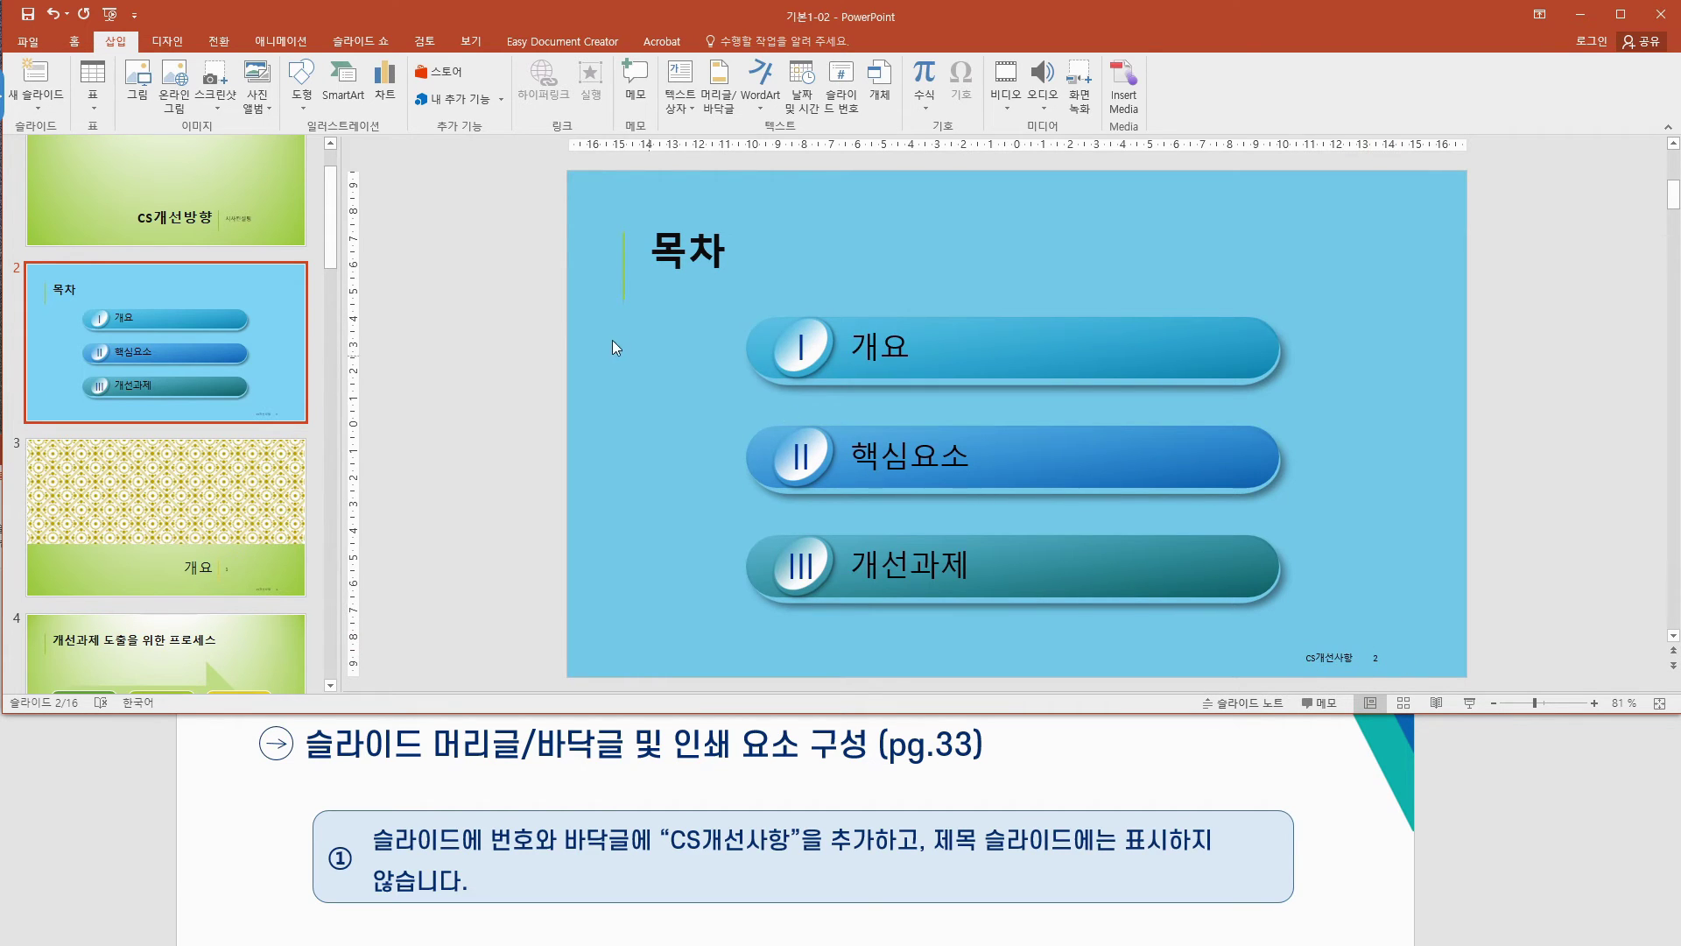
pyautogui.click(256, 202)
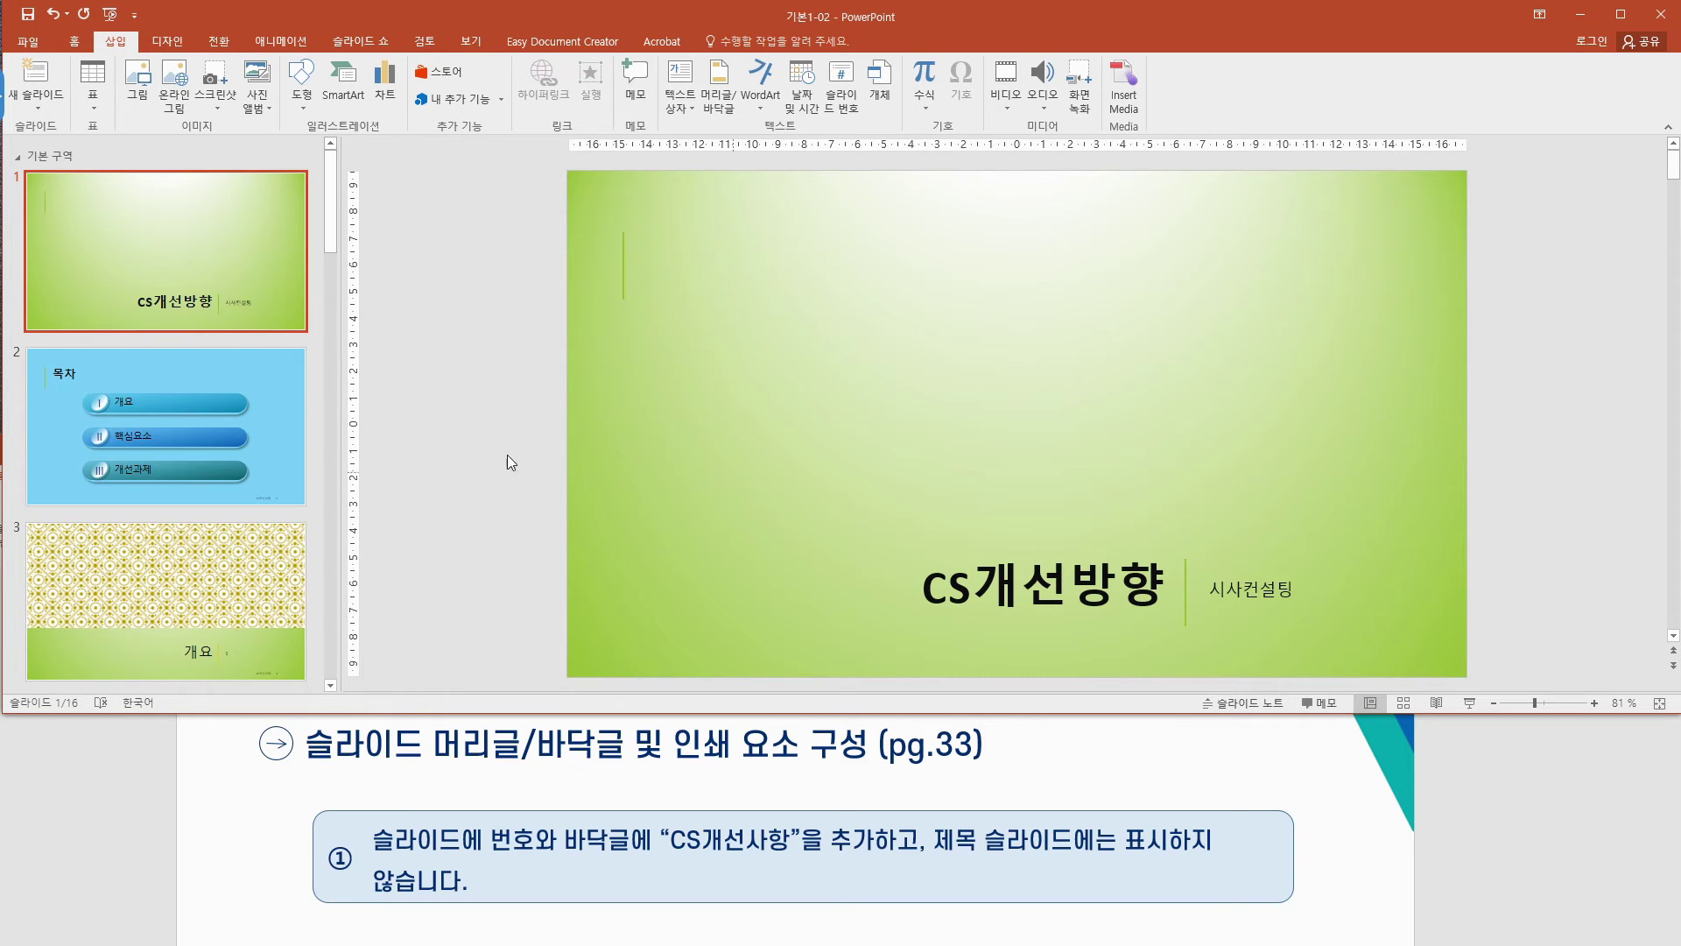
pyautogui.scroll(-3, 172, 468)
pyautogui.click(237, 398)
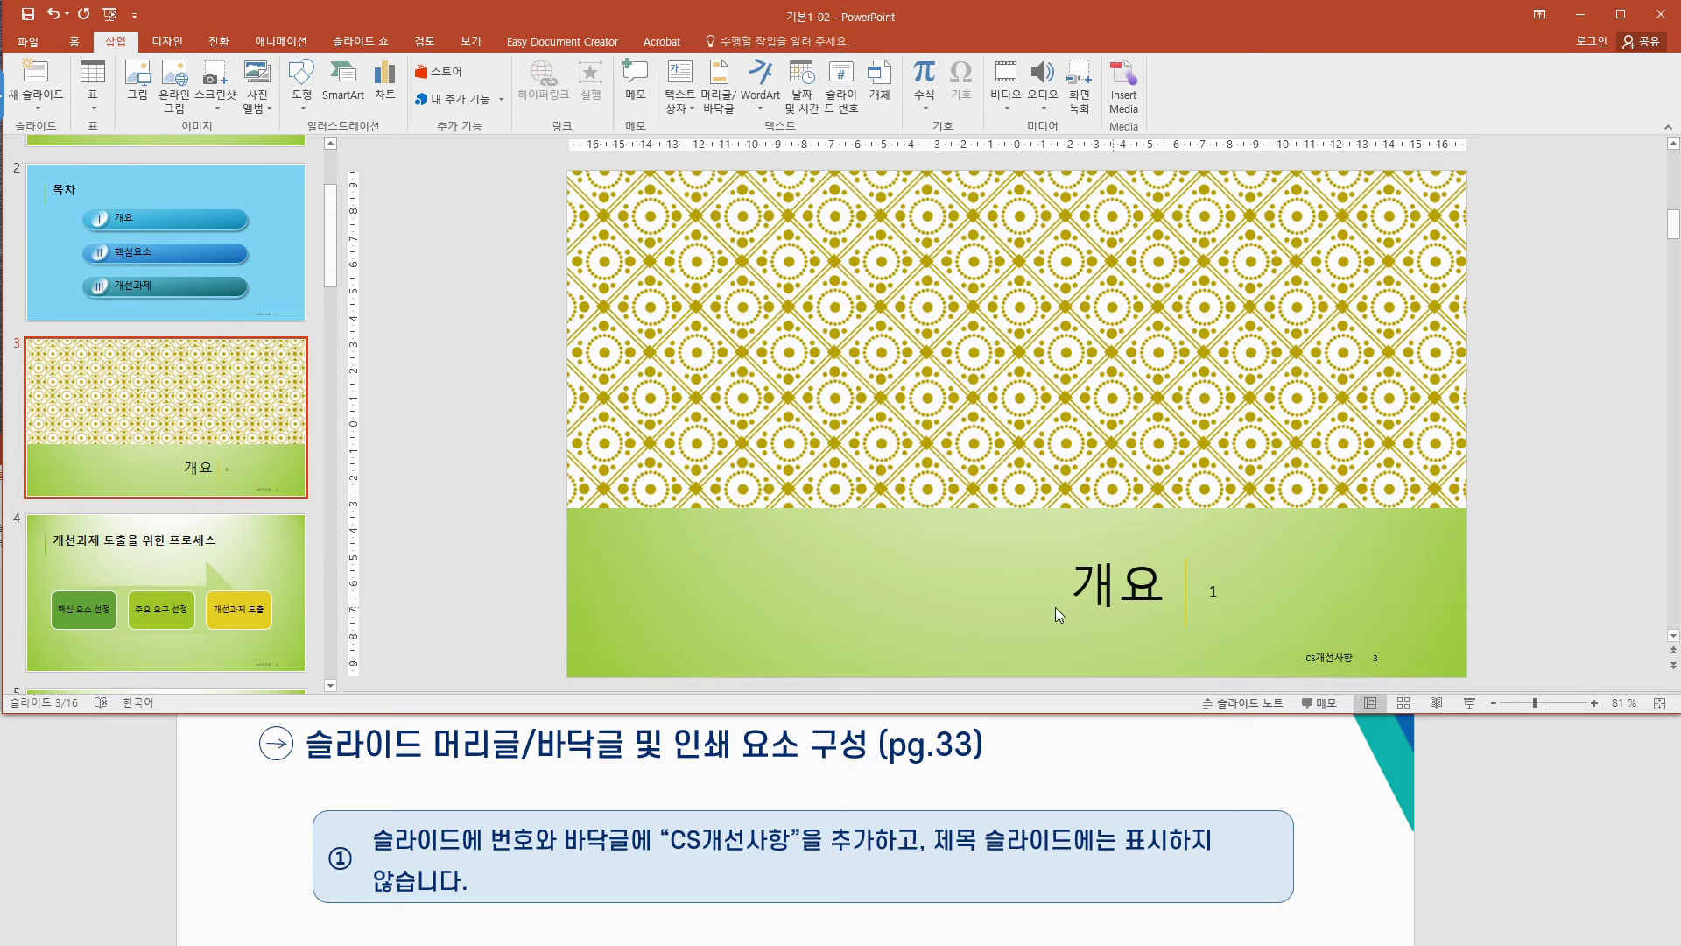
pyautogui.click(210, 599)
pyautogui.scroll(-3, 299, 627)
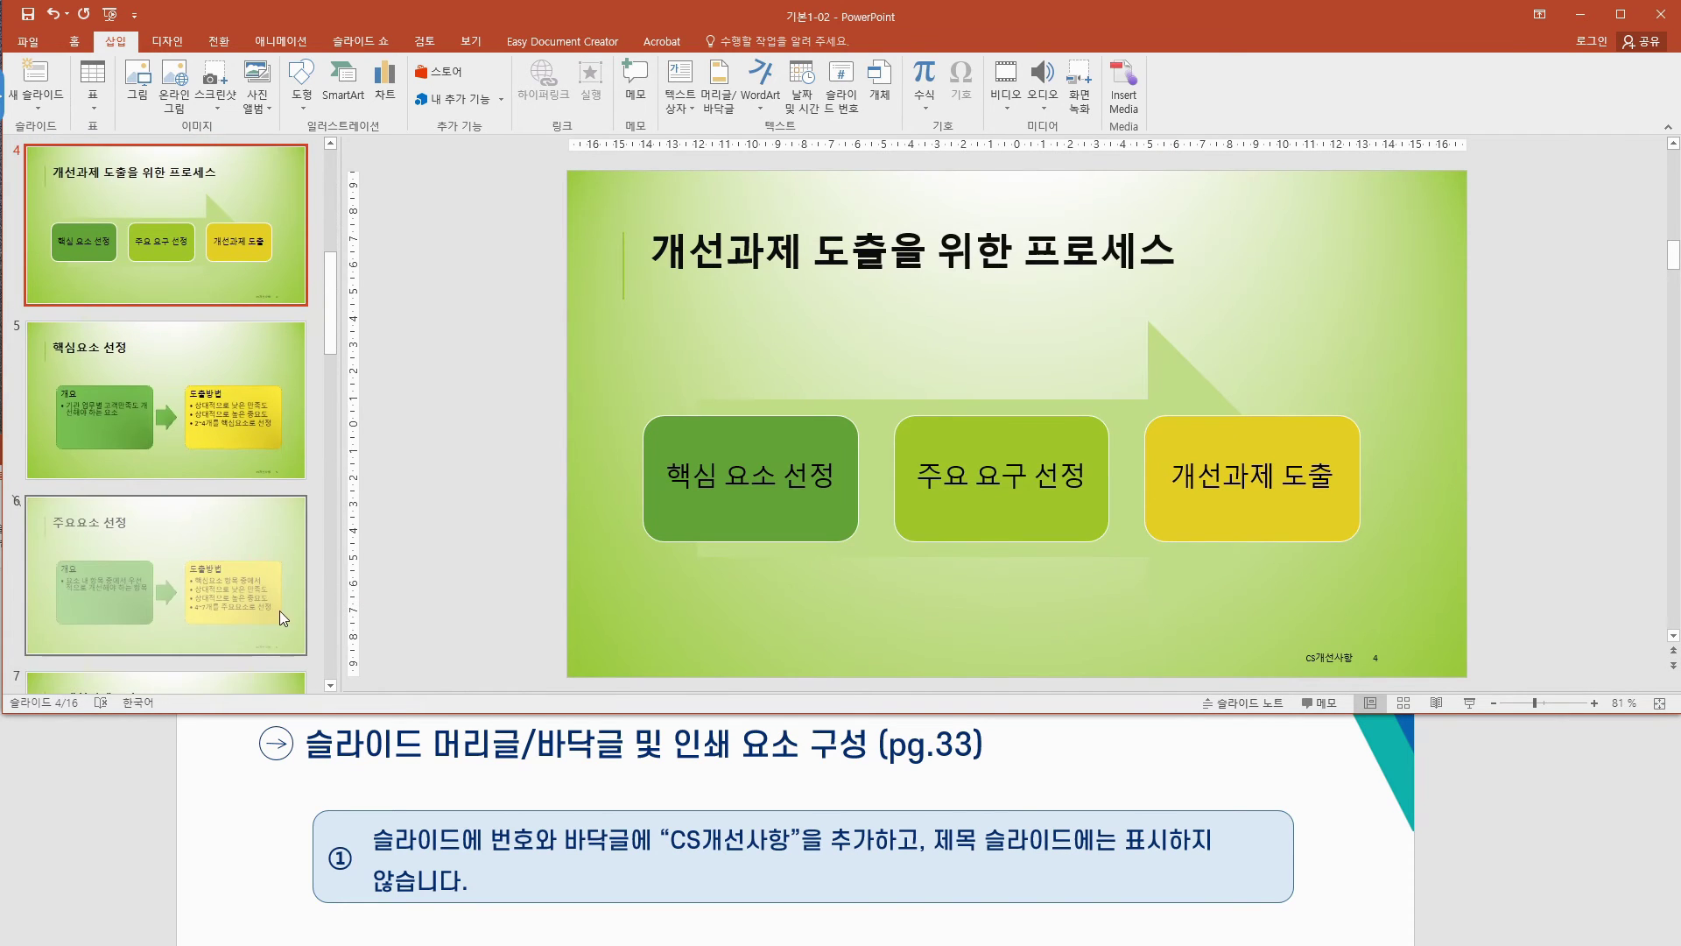
pyautogui.scroll(-6, 281, 611)
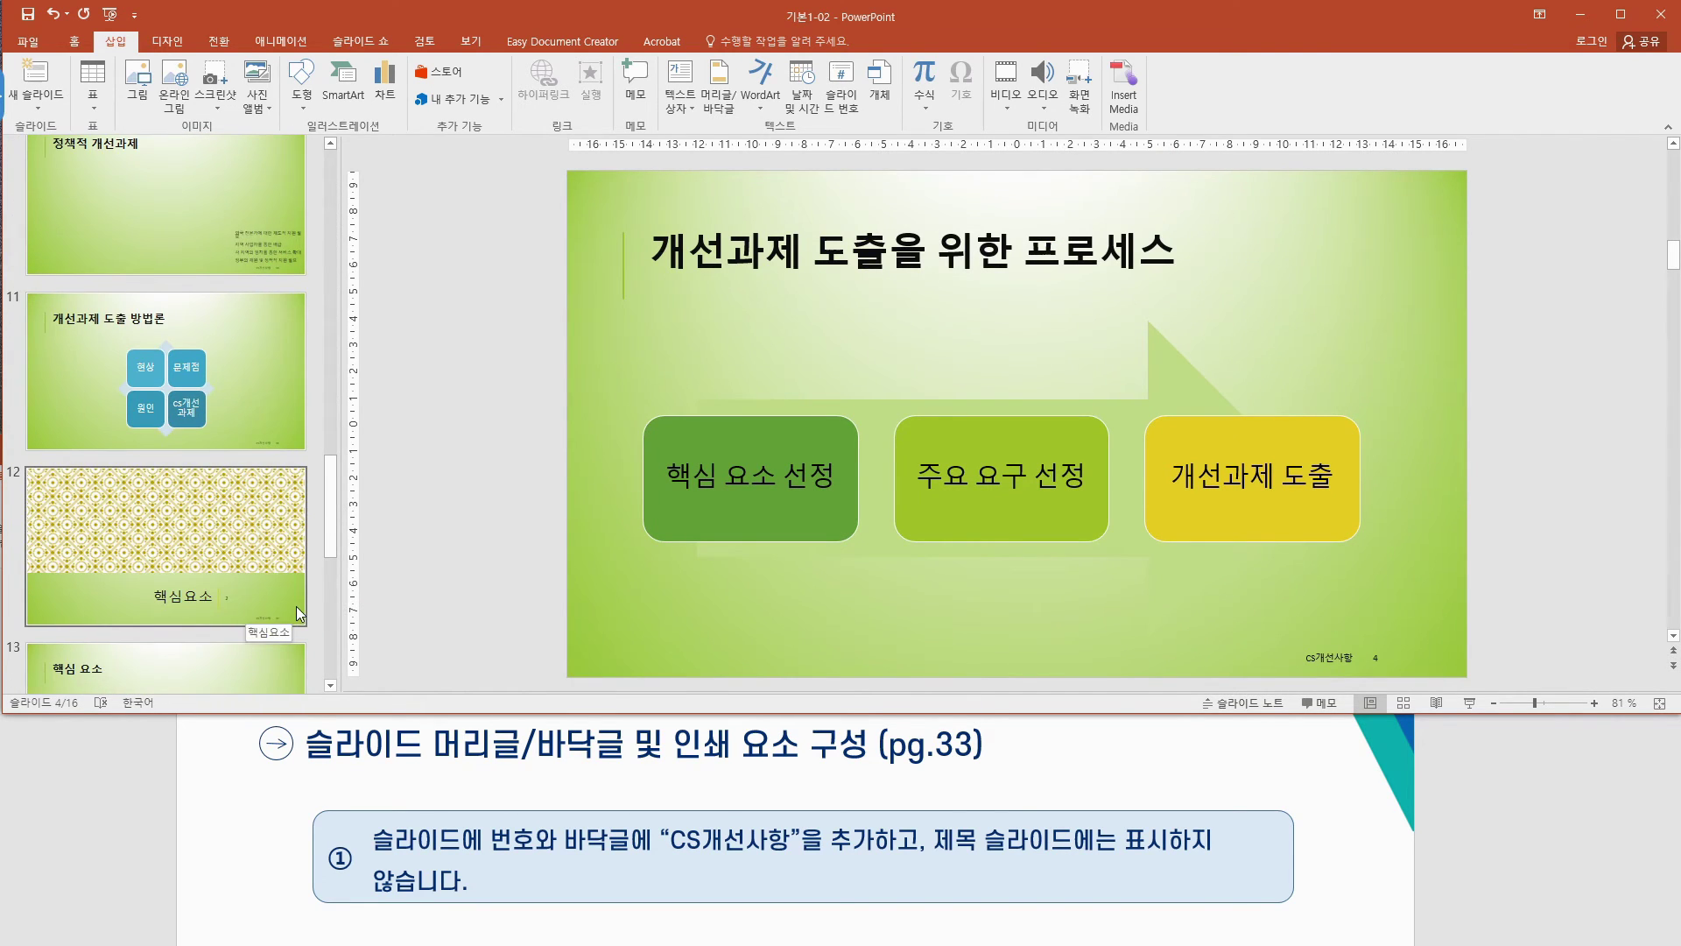
pyautogui.scroll(-2, 298, 606)
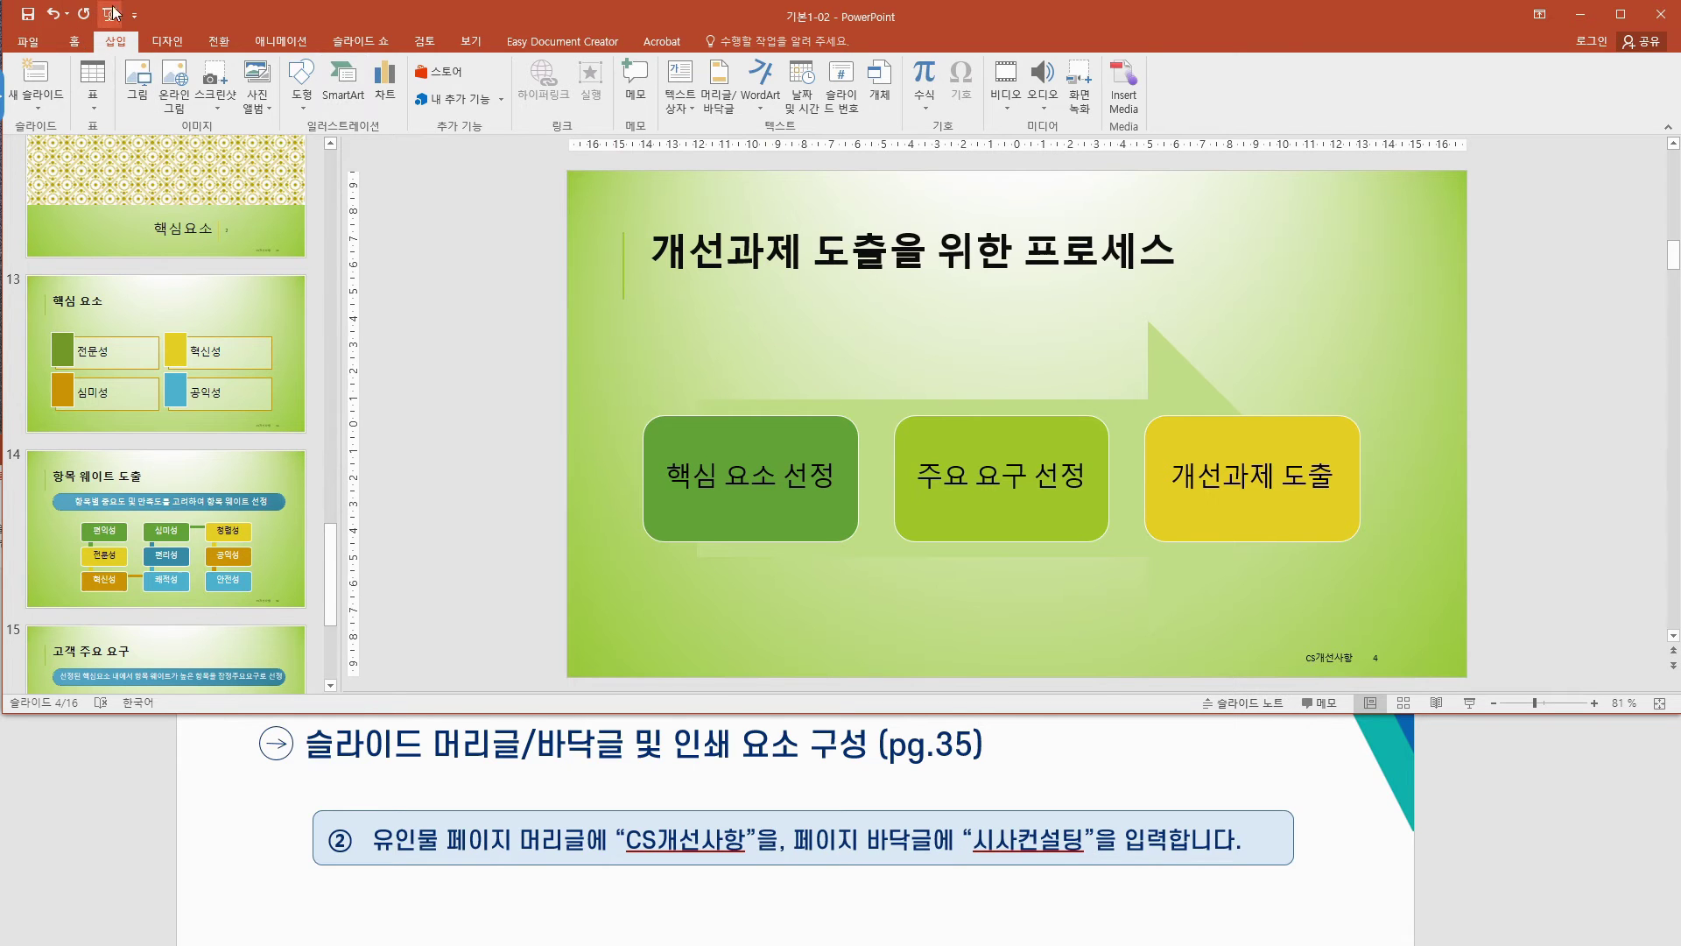
# Step: Open the header and footer settings for notes and handouts, and turn on the page header "CS개선사항"
pyautogui.click(714, 114)
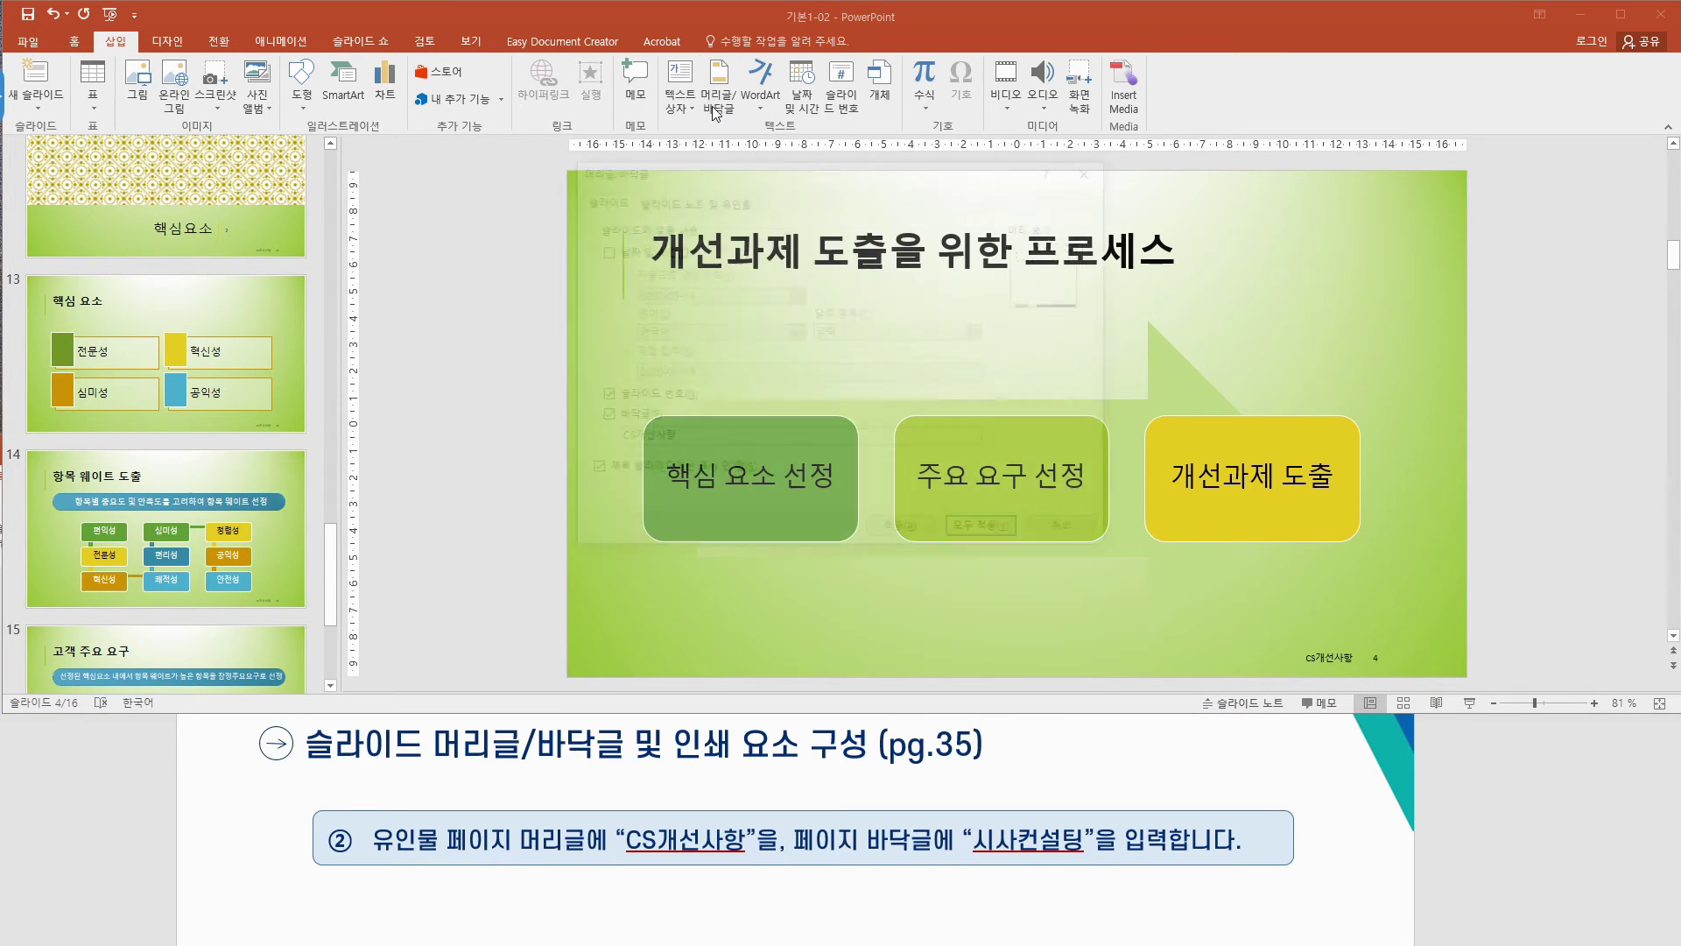
pyautogui.click(687, 203)
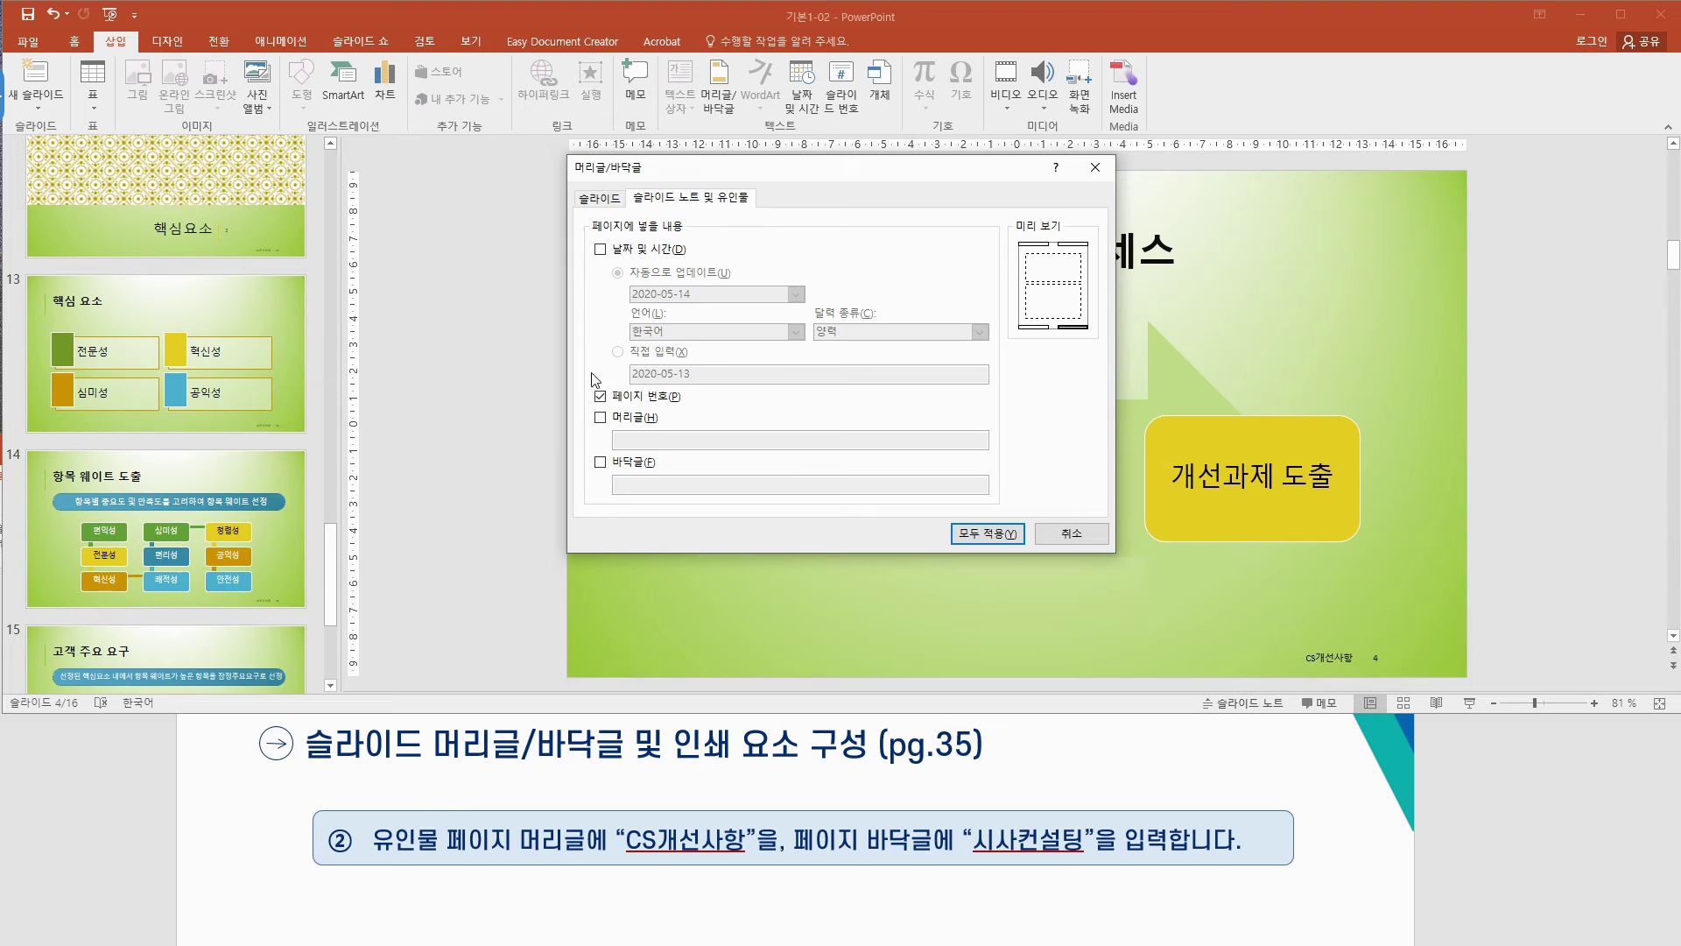
pyautogui.click(601, 418)
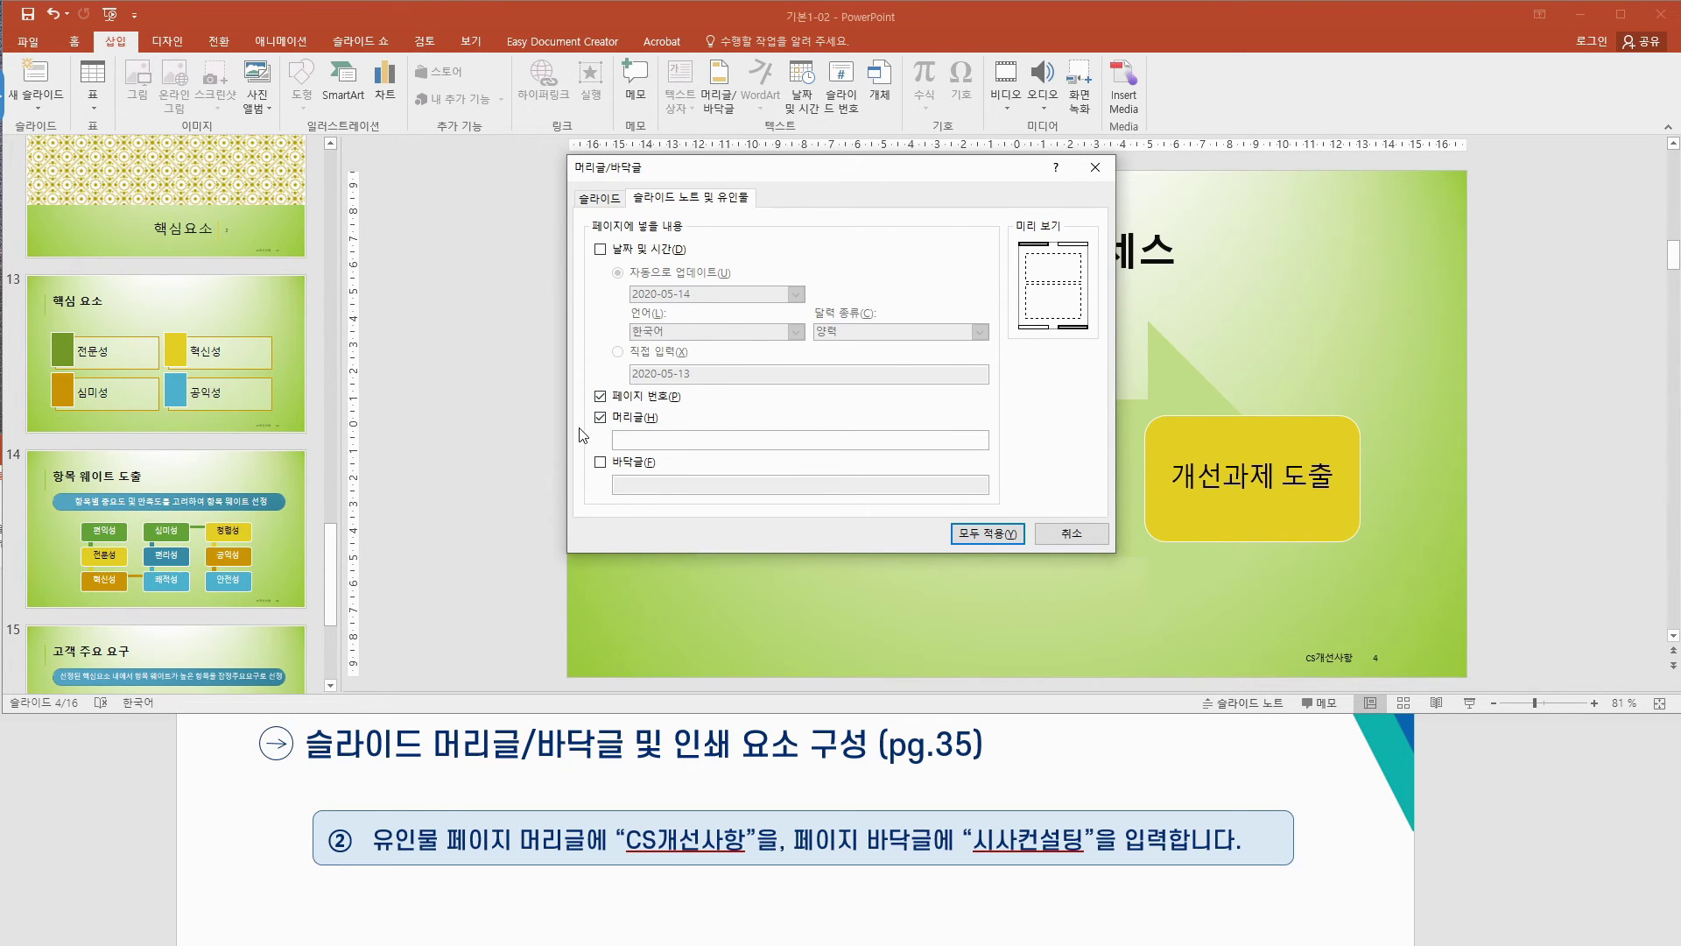
pyautogui.click(676, 437)
pyautogui.write('CS개선ㅅ')
pyautogui.write('ㅏ사')
# Step: Turn on the page footer "시사컨설팅" for notes and handouts, and apply the settings to all pages
pyautogui.click(600, 461)
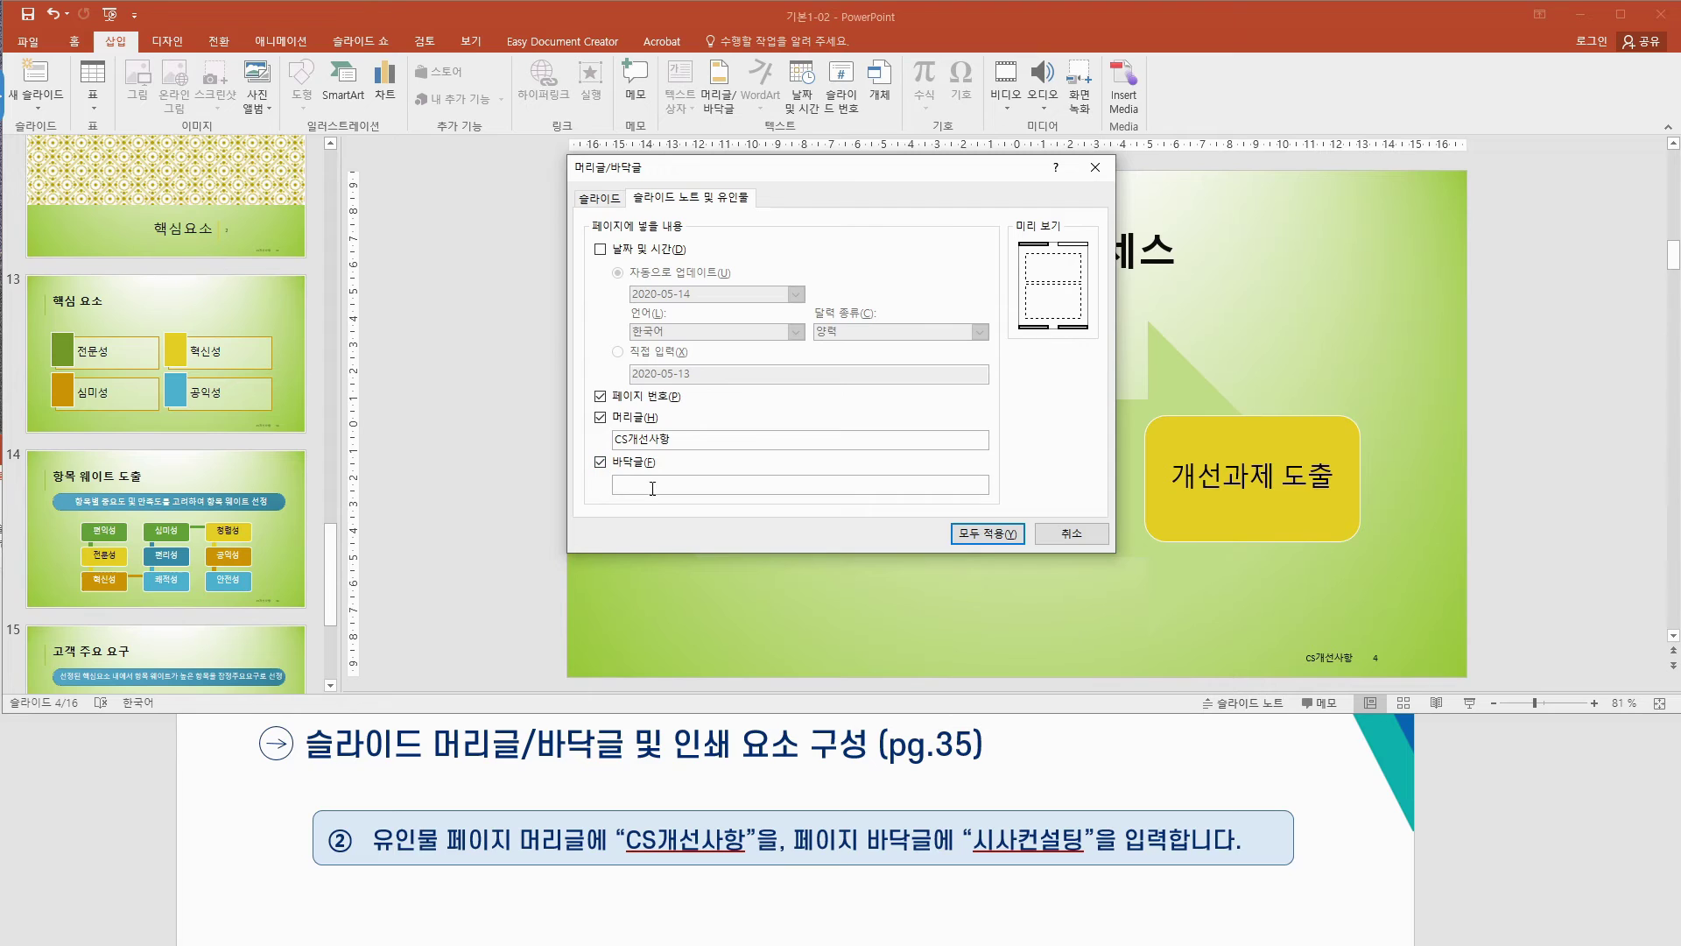
pyautogui.click(669, 484)
pyautogui.write('사시컨설ㅌ')
pyautogui.click(972, 535)
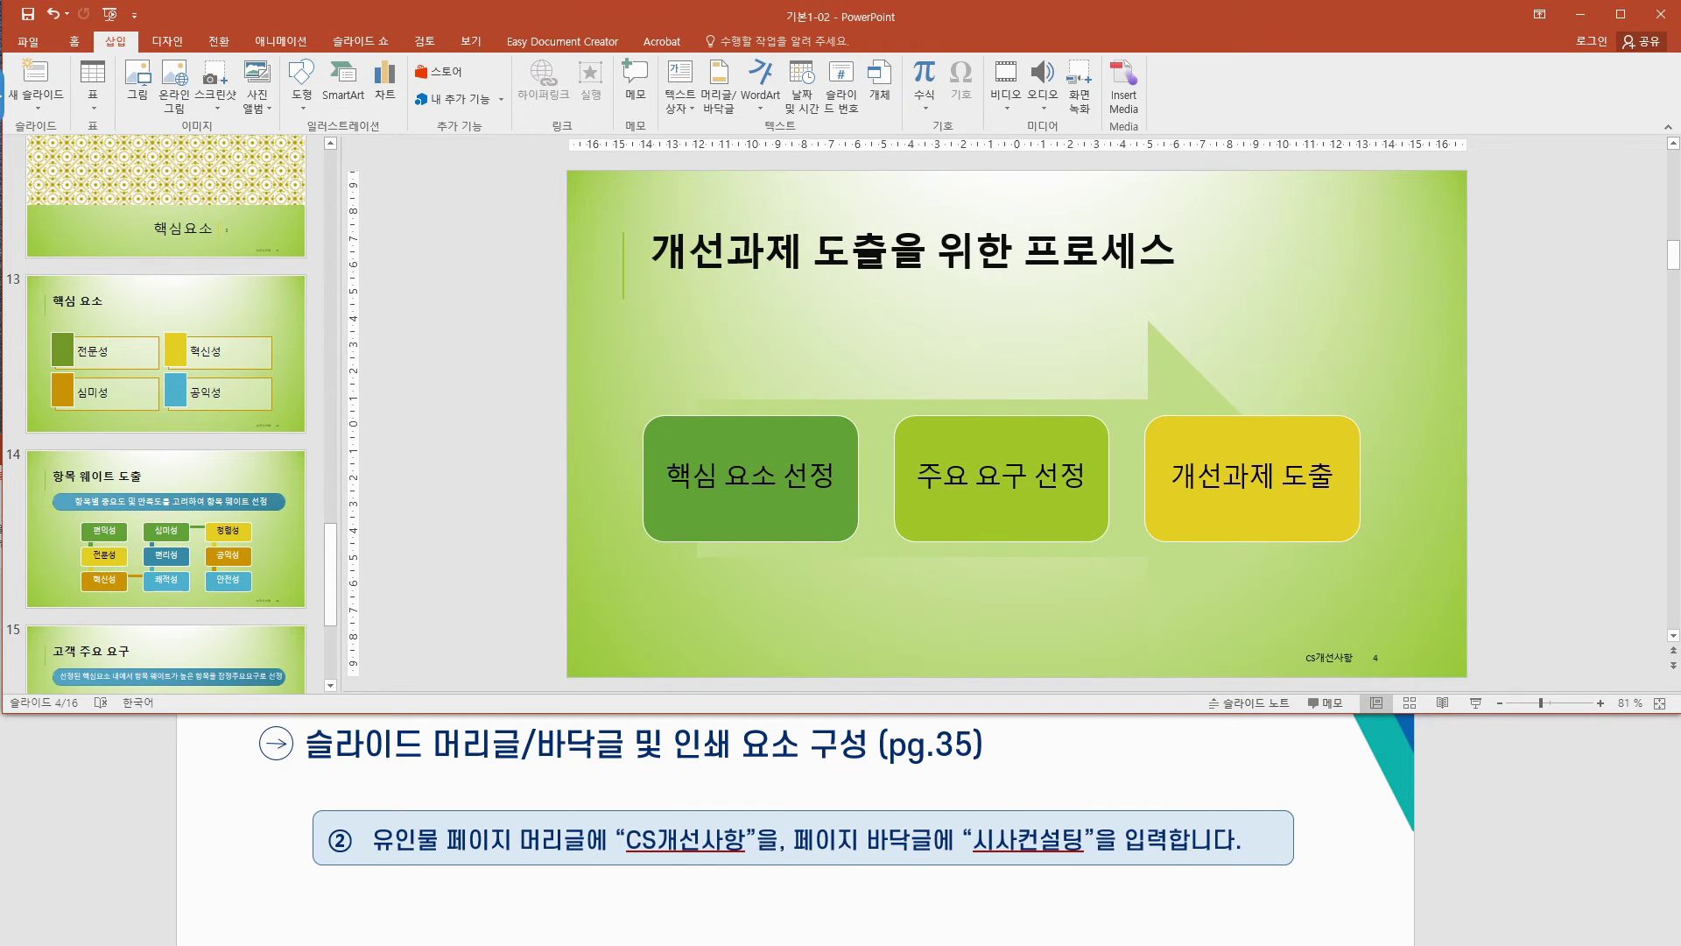